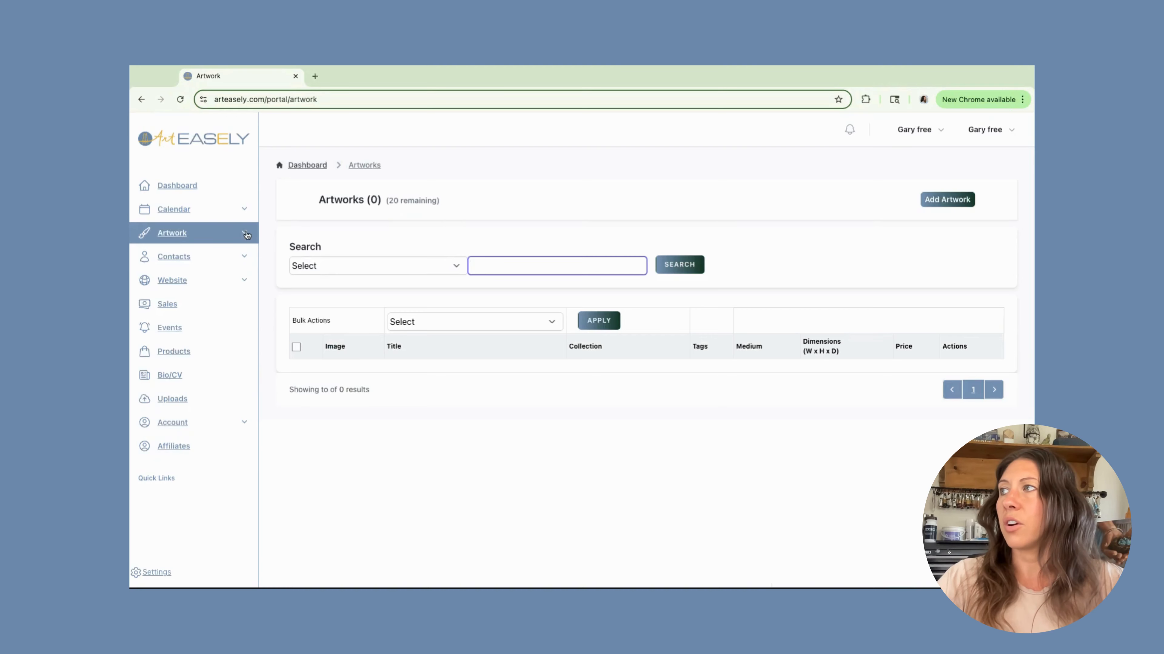
Open the Add Artwork form and launch the Easel auto-format assistant.
left_click(246, 234)
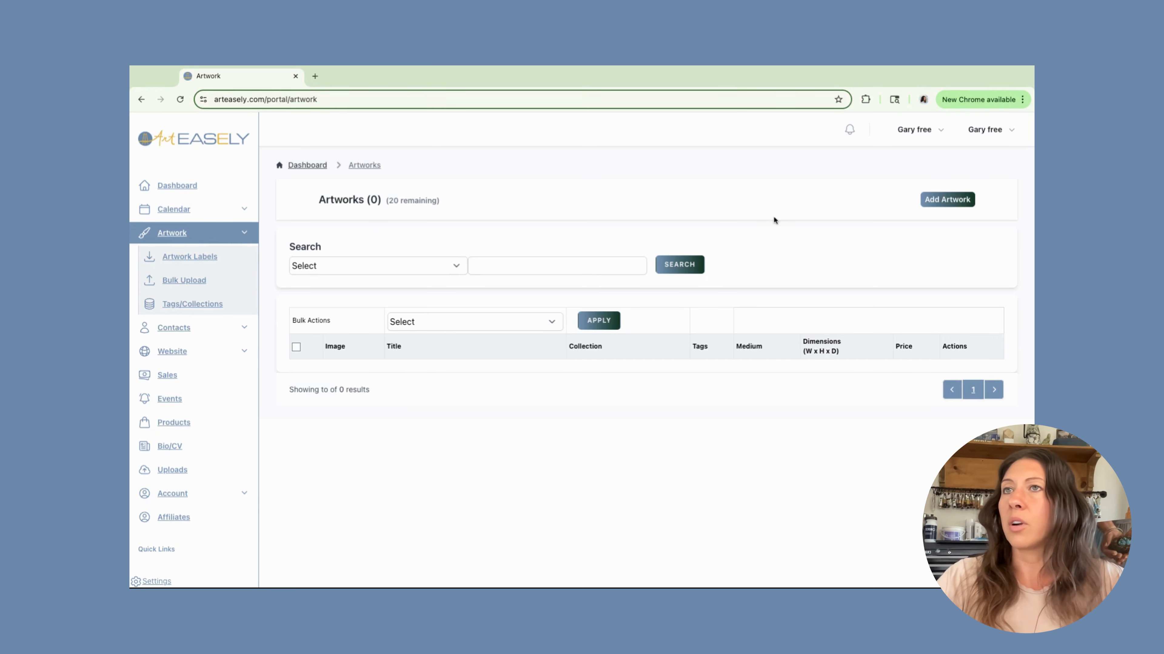
left_click(950, 202)
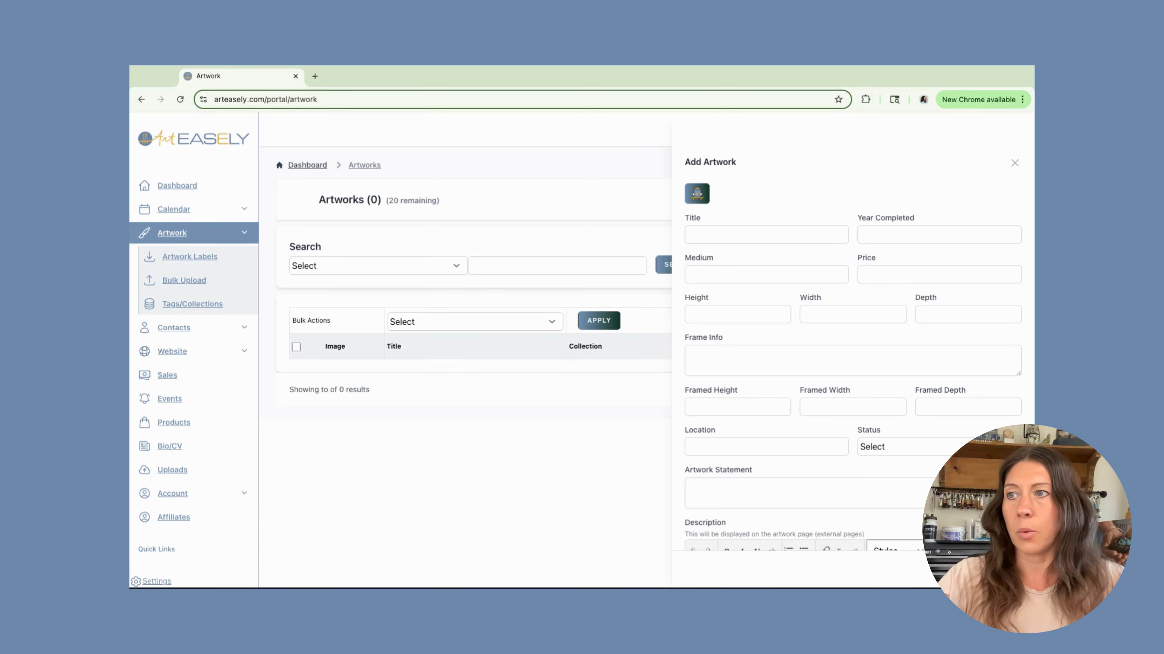
left_click(696, 195)
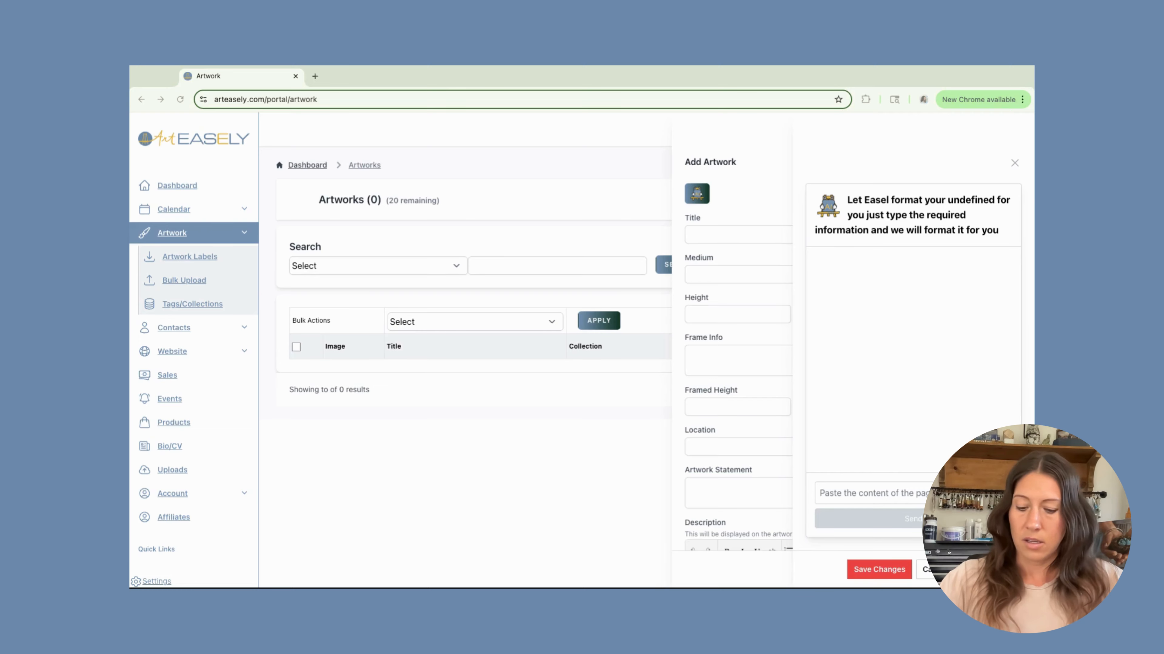
Paste the Mona Lisa artwork description into the assistant, send it to fill the form, and close the assistant.
left_click(838, 499)
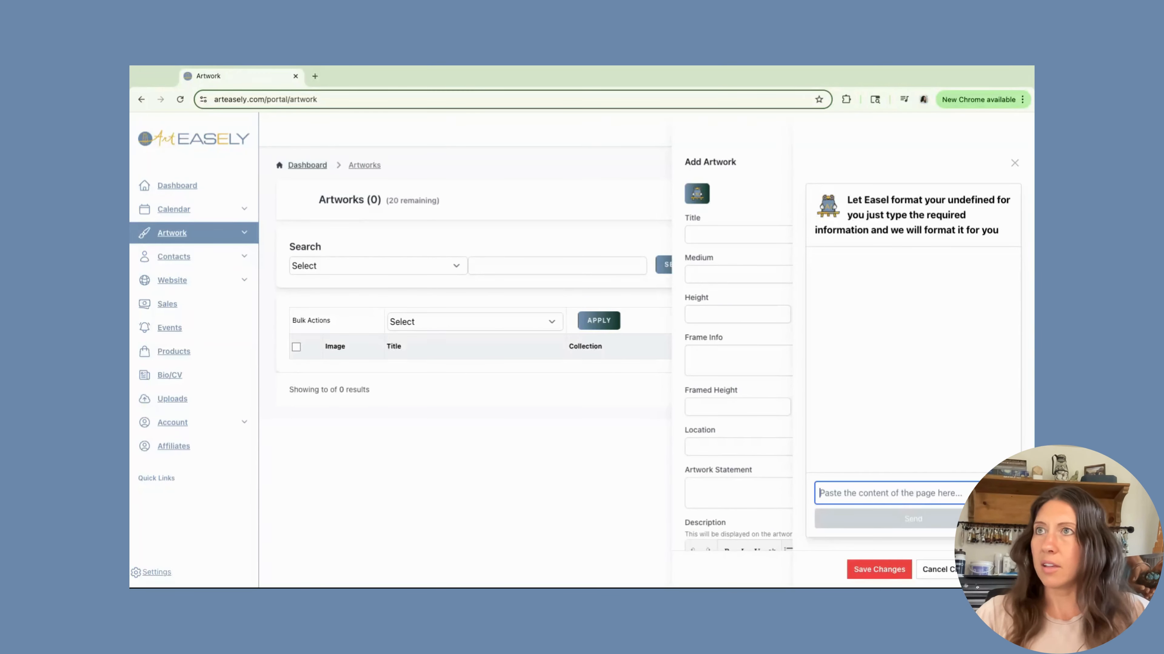
key("super+v")
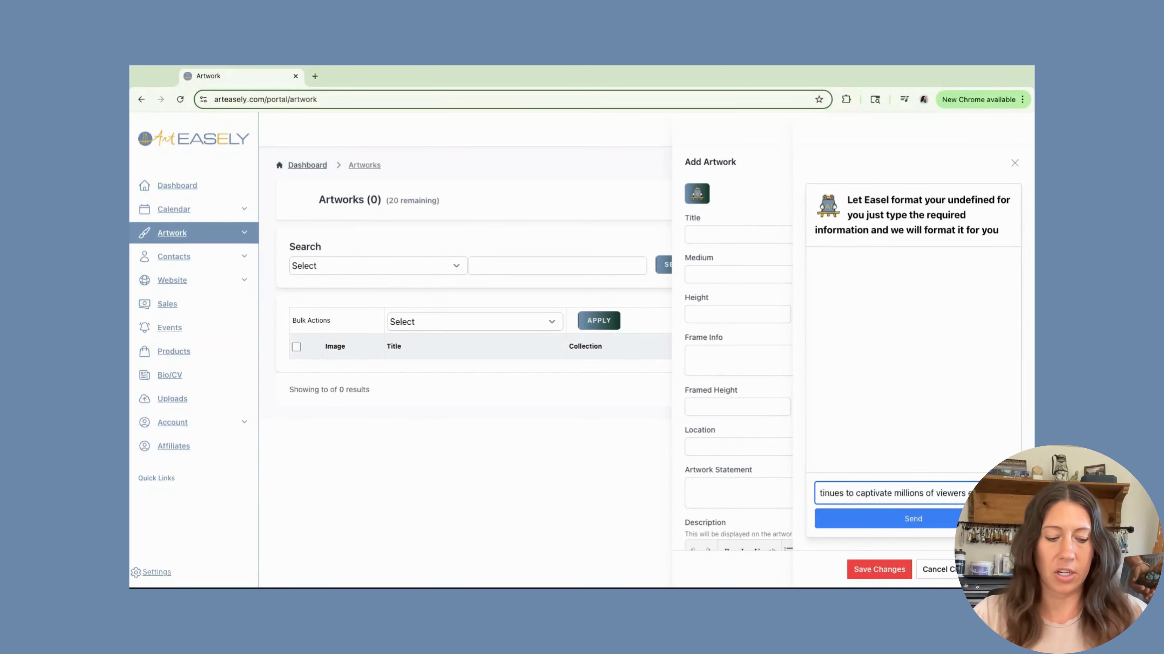
key("Return")
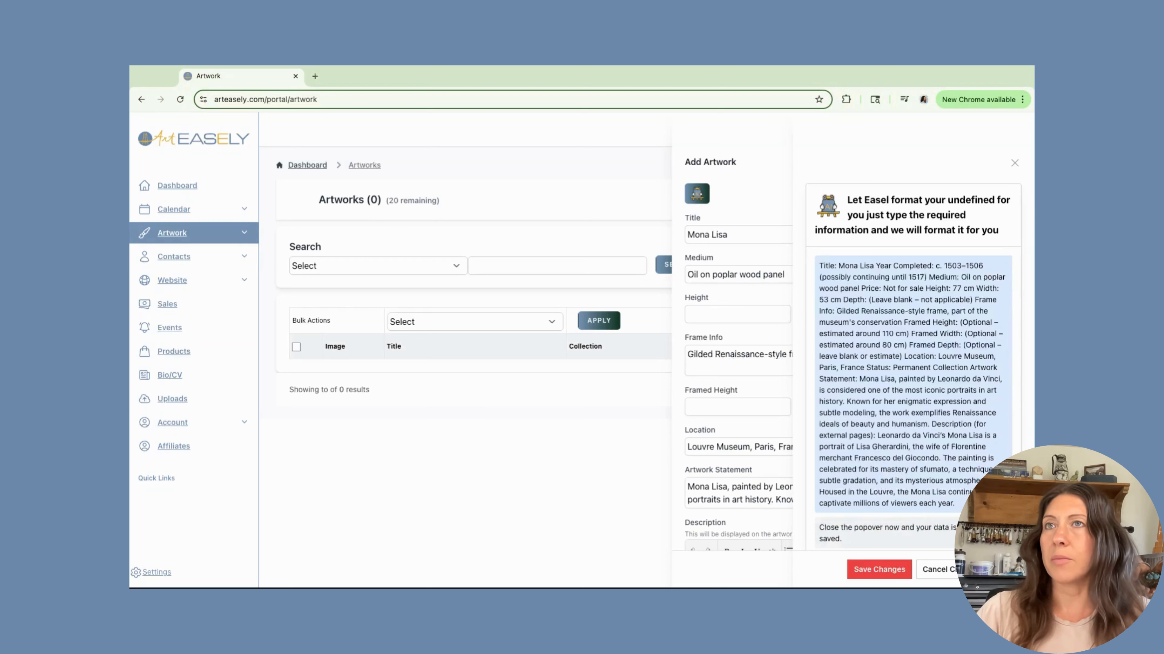
left_click(1015, 164)
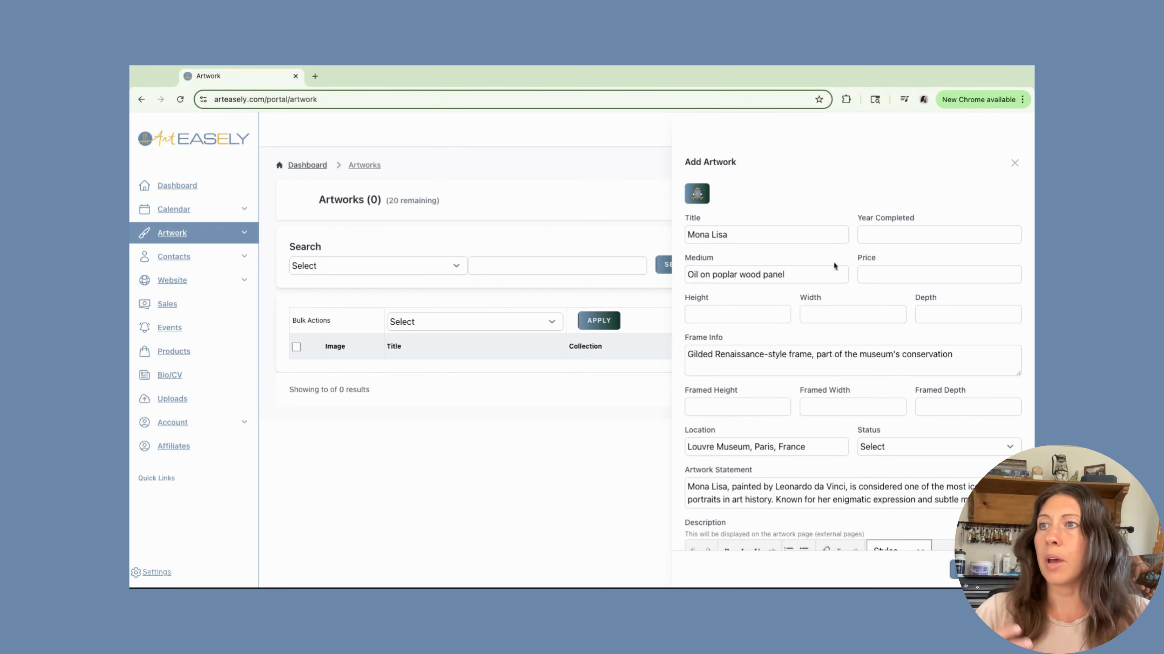
Set the Year Completed to 1506.
scroll(817, 300, "down", 3)
scroll(820, 297, "down", 2)
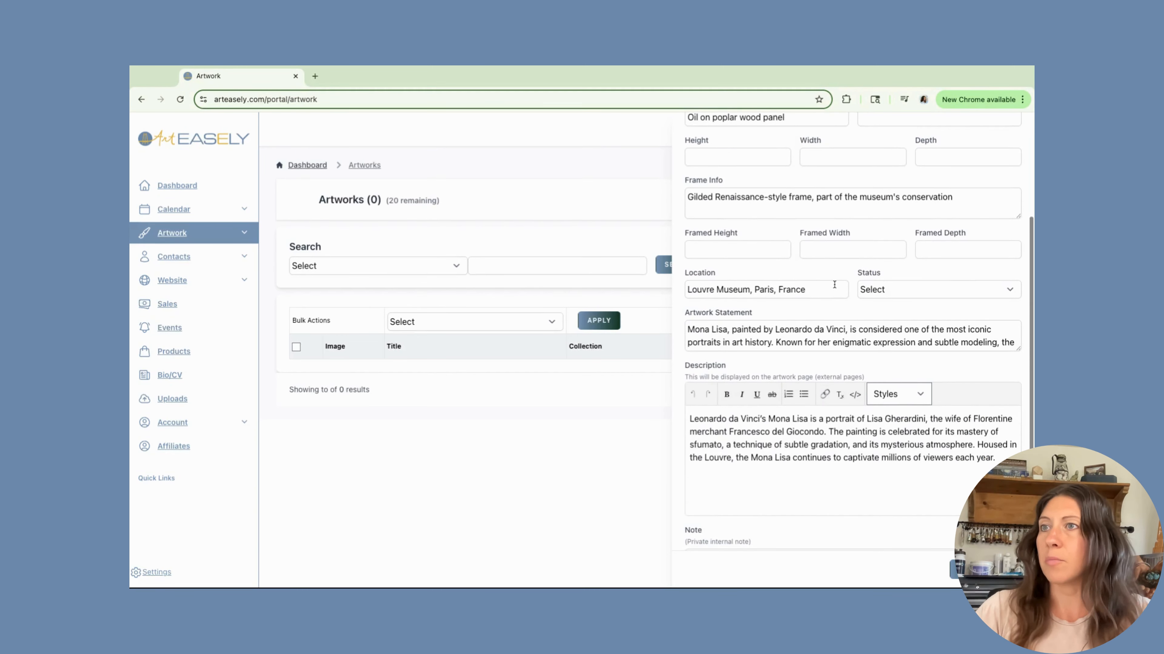
scroll(835, 288, "up", 5)
left_click(880, 193)
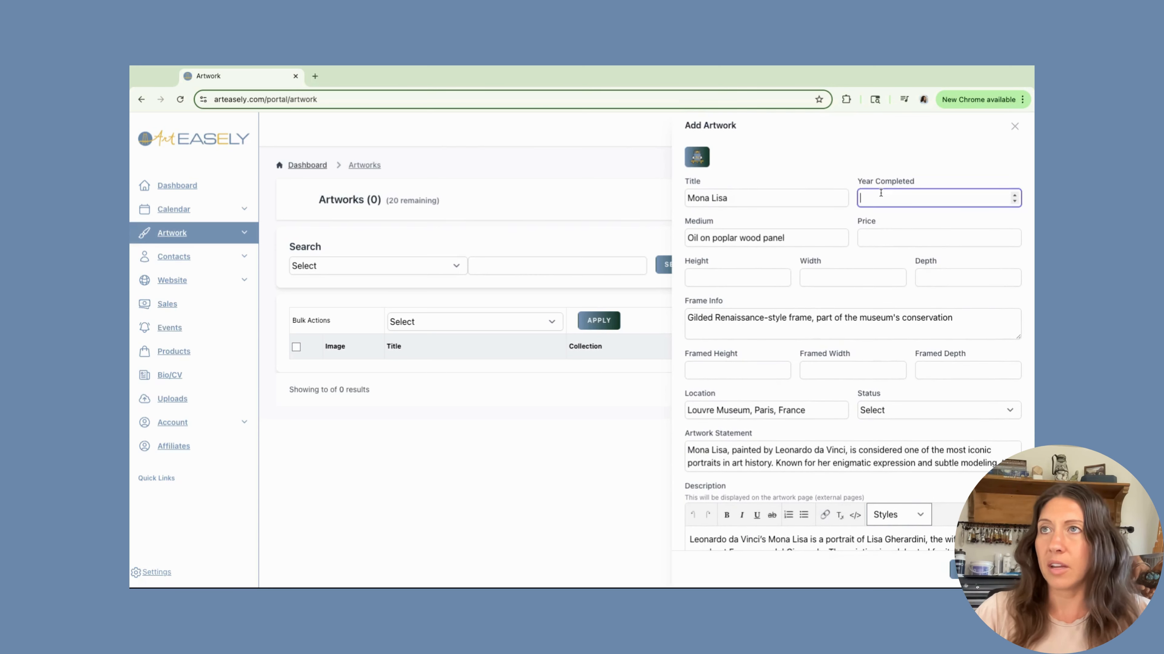
type("1506")
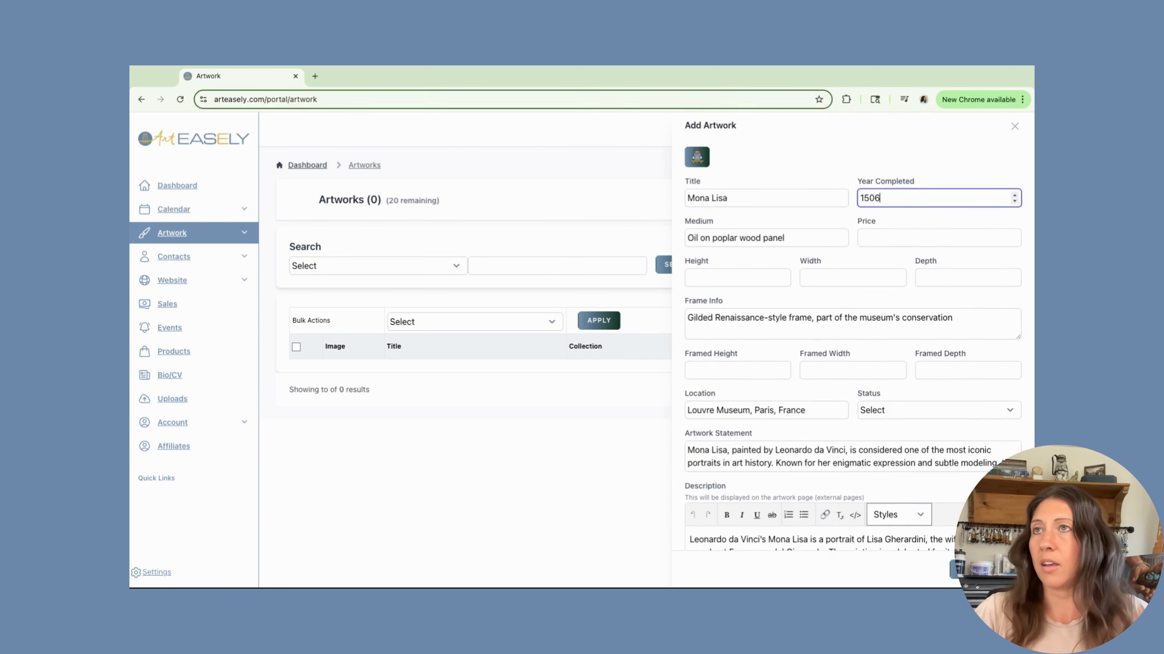
Set the price to 10000000.
left_click(868, 239)
type("1")
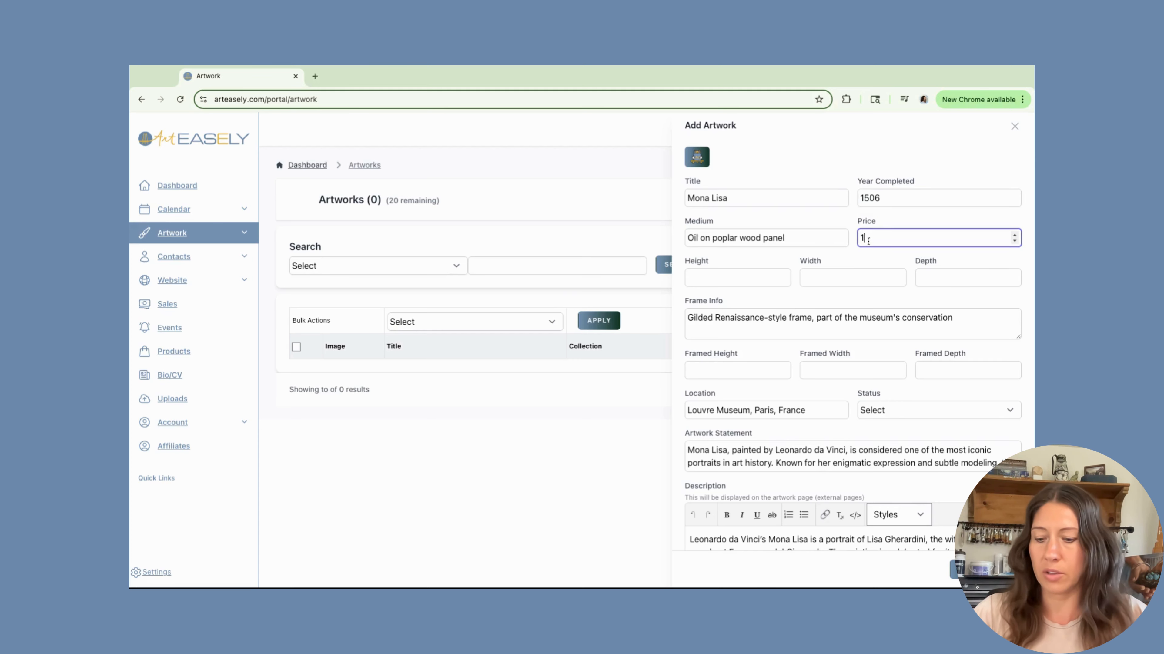
type("0000000")
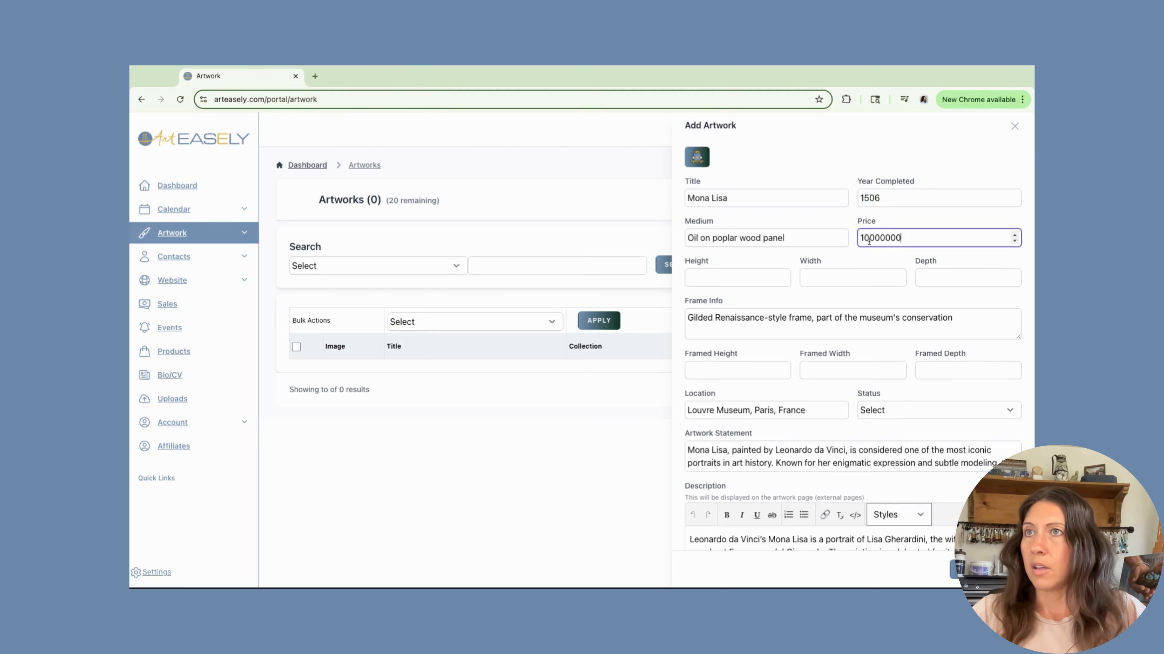
Set the height to 24, width to 24 and depth to 2.
left_click(750, 279)
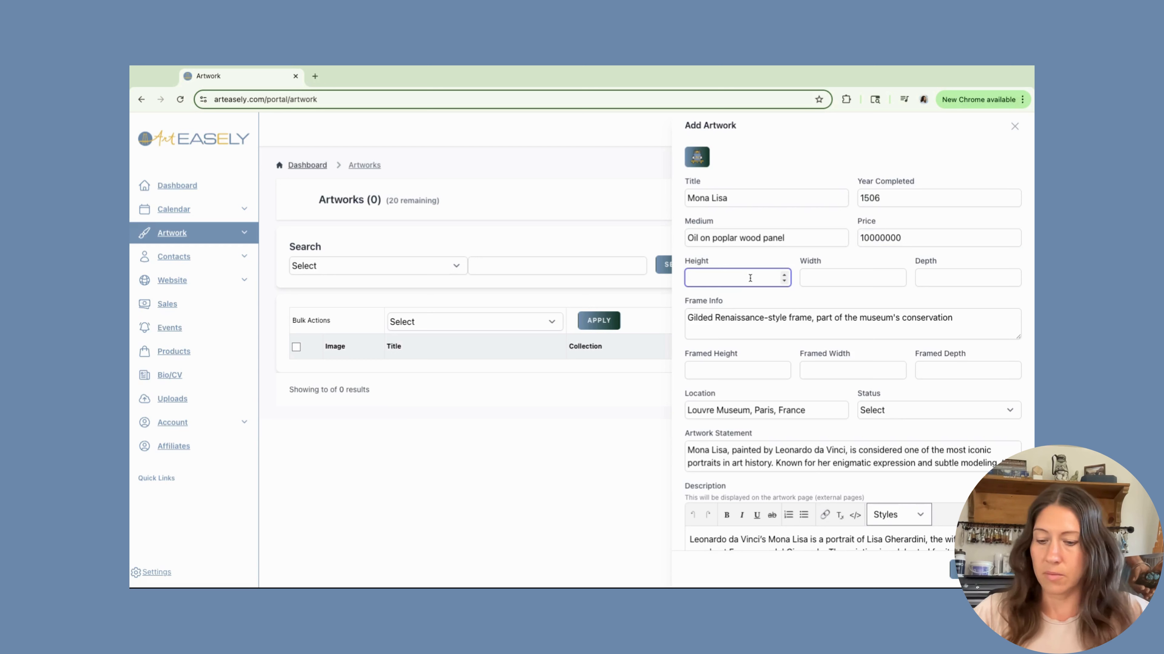
type("24")
left_click(811, 278)
type("24")
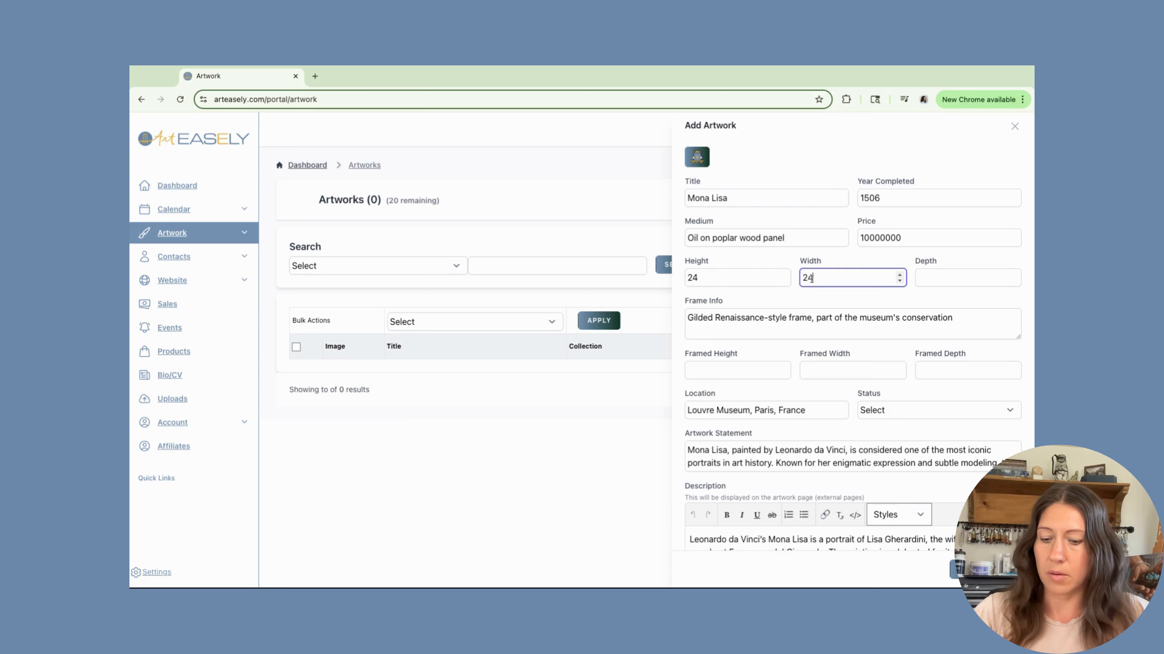
left_click(920, 279)
type("2")
left_click(712, 369)
type("2")
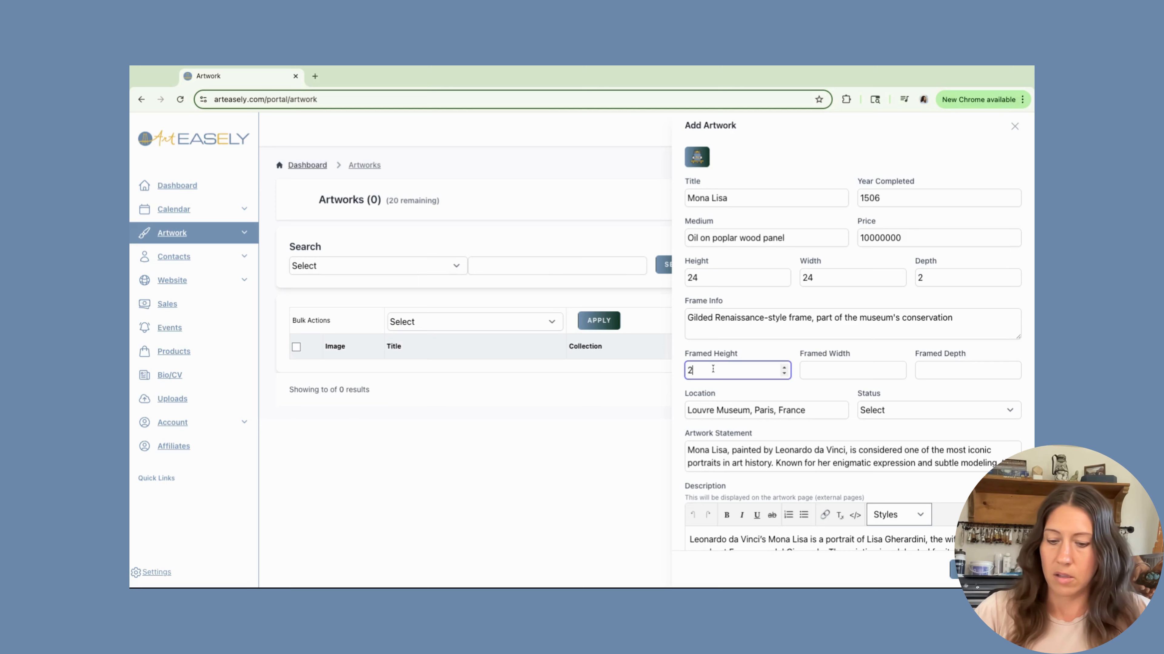
type("4")
left_click(818, 370)
type("24")
left_click(934, 371)
type("2")
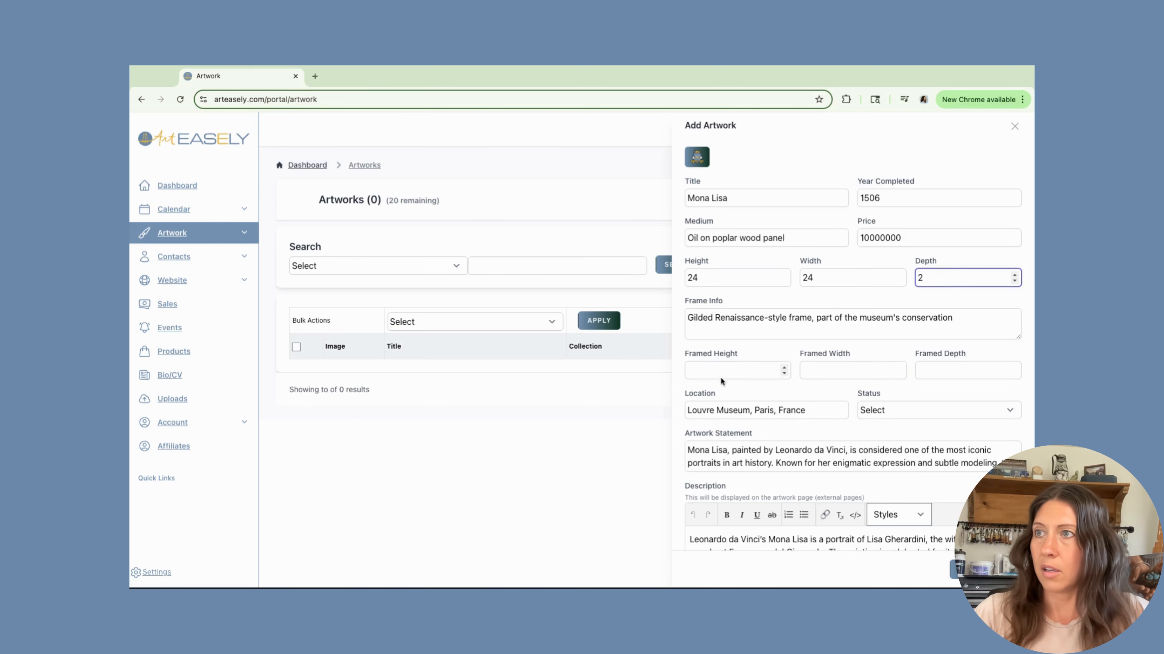
Set the framed height to 26, framed width to 26 and framed depth to 2.
left_click(722, 370)
type("26")
left_click(900, 370)
type("26")
left_click(953, 369)
type("2")
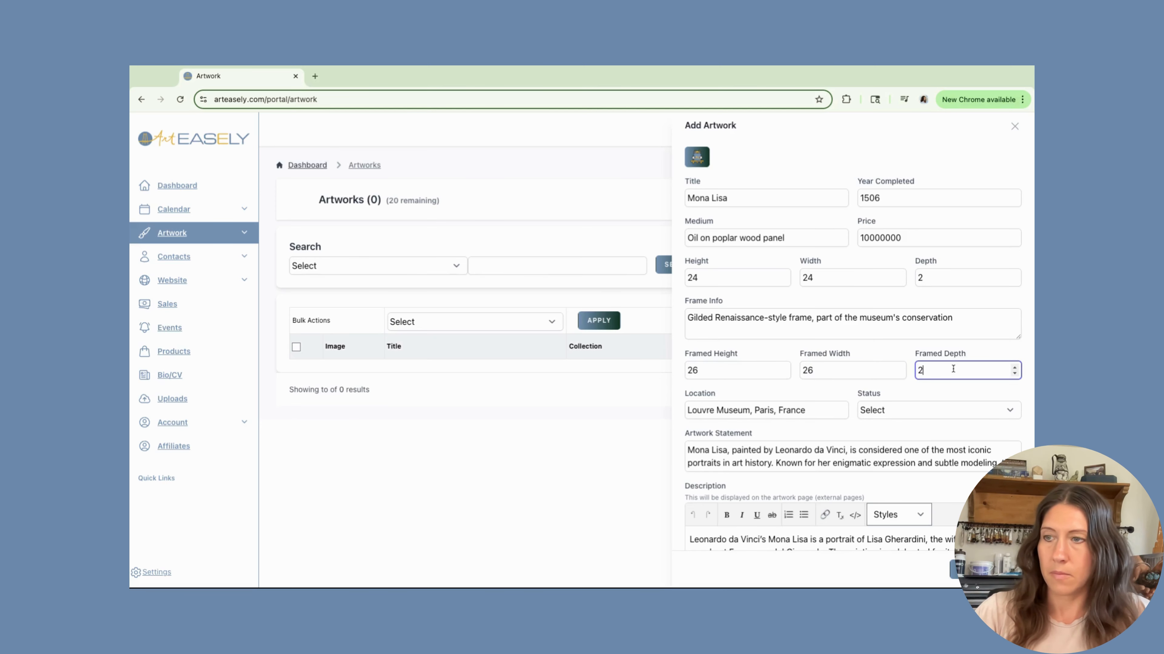
Set the status to On Display.
scroll(909, 408, "down", 1)
left_click(910, 403)
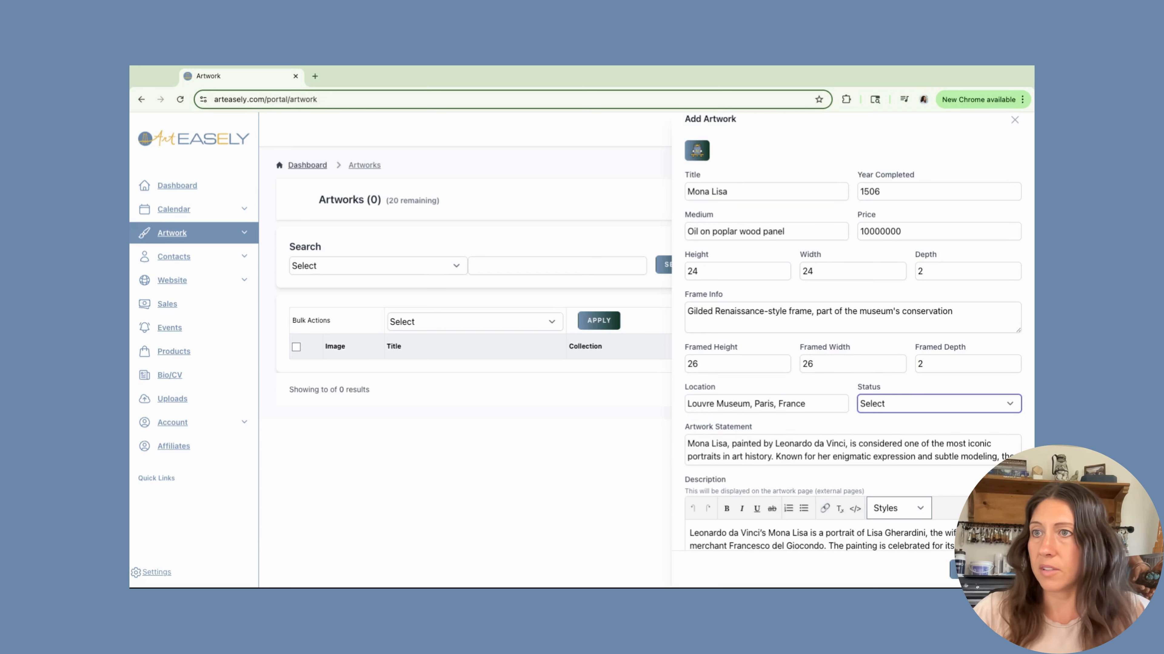
left_click(910, 443)
Save the new artwork.
scroll(909, 452, "down", 1)
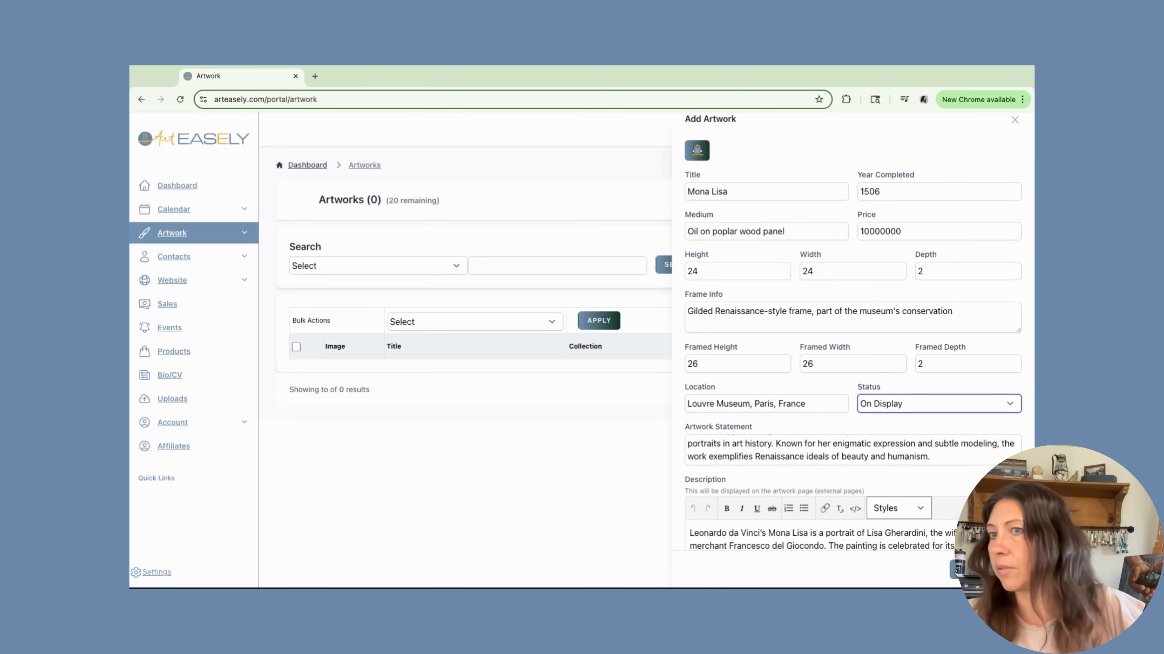
left_click(980, 569)
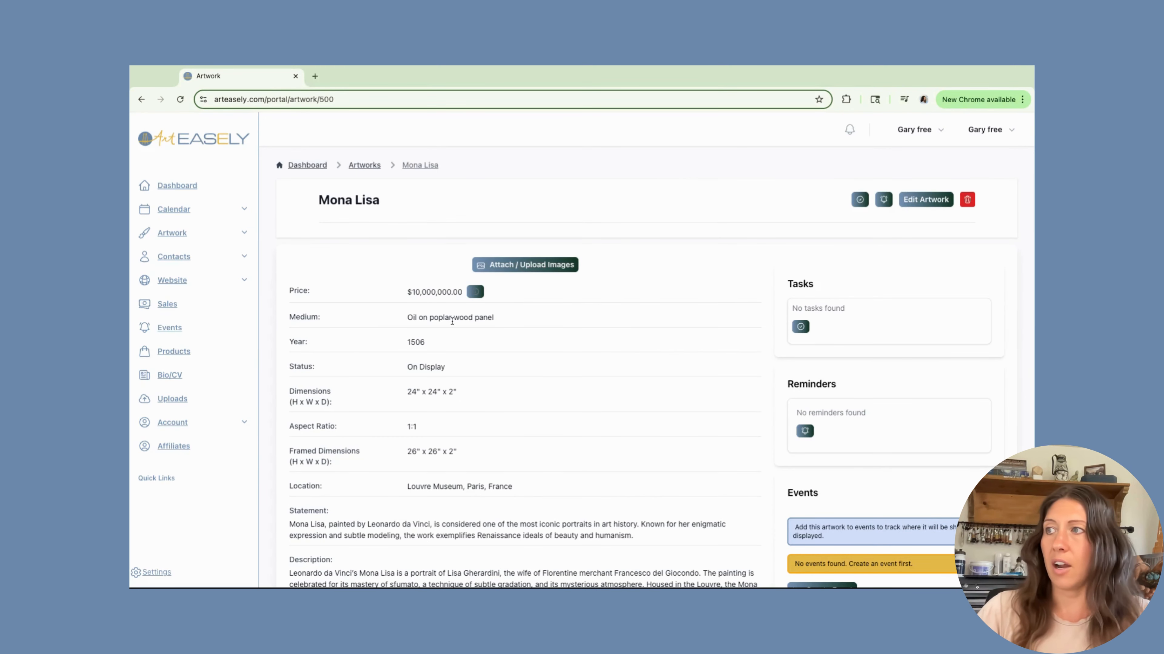
Upload the Mona Lisa image into the Artwork folder and attach it to the artwork.
scroll(452, 322, "down", 2)
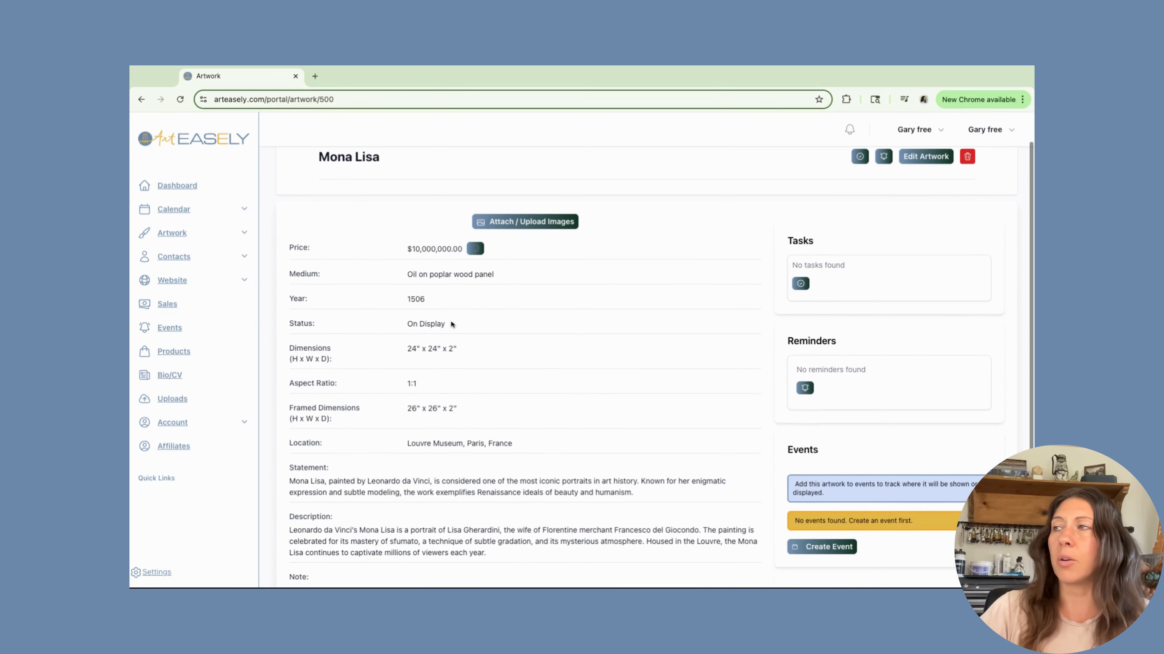
scroll(451, 324, "down", 5)
scroll(450, 322, "up", 6)
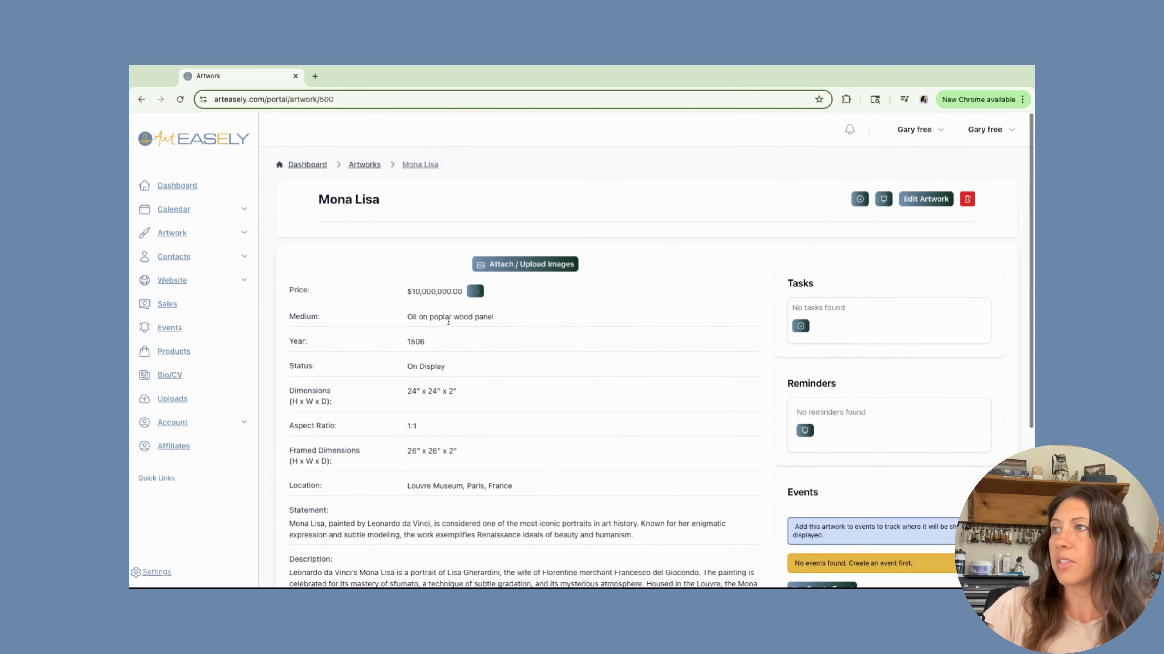
left_click(510, 267)
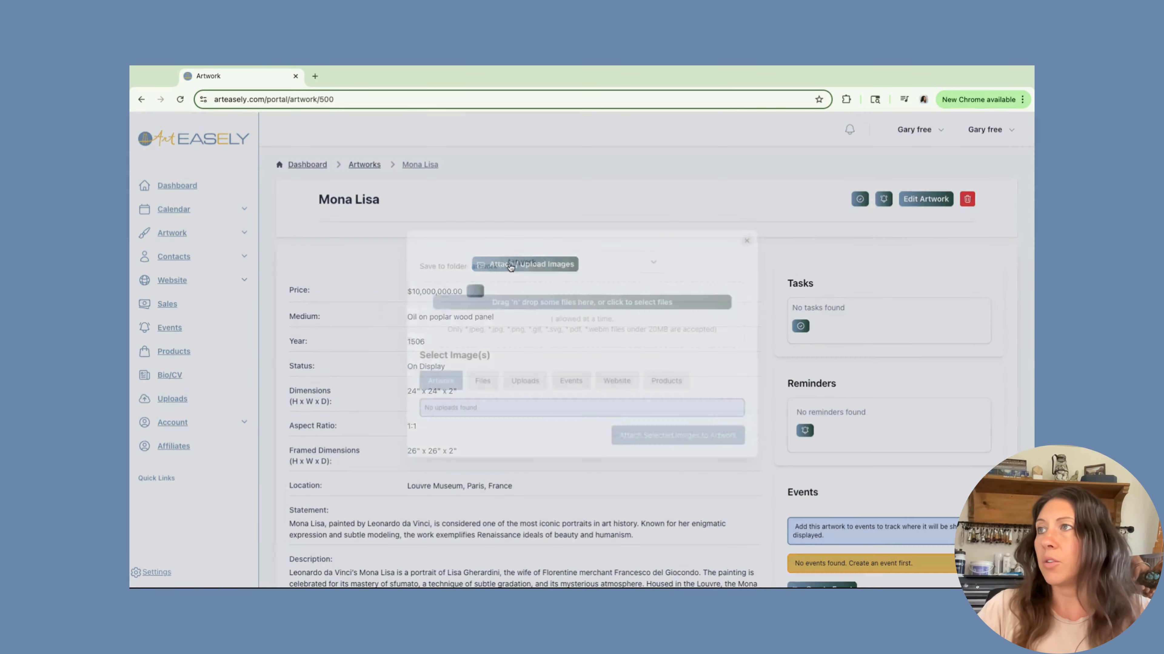
left_click(656, 261)
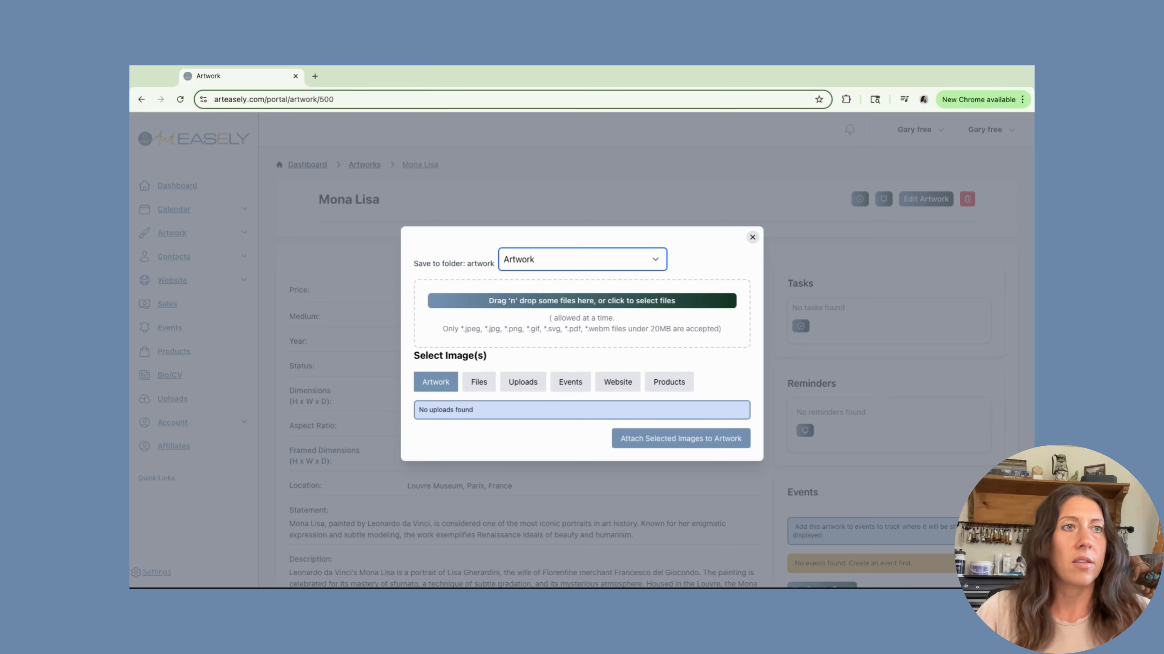
left_click(581, 301)
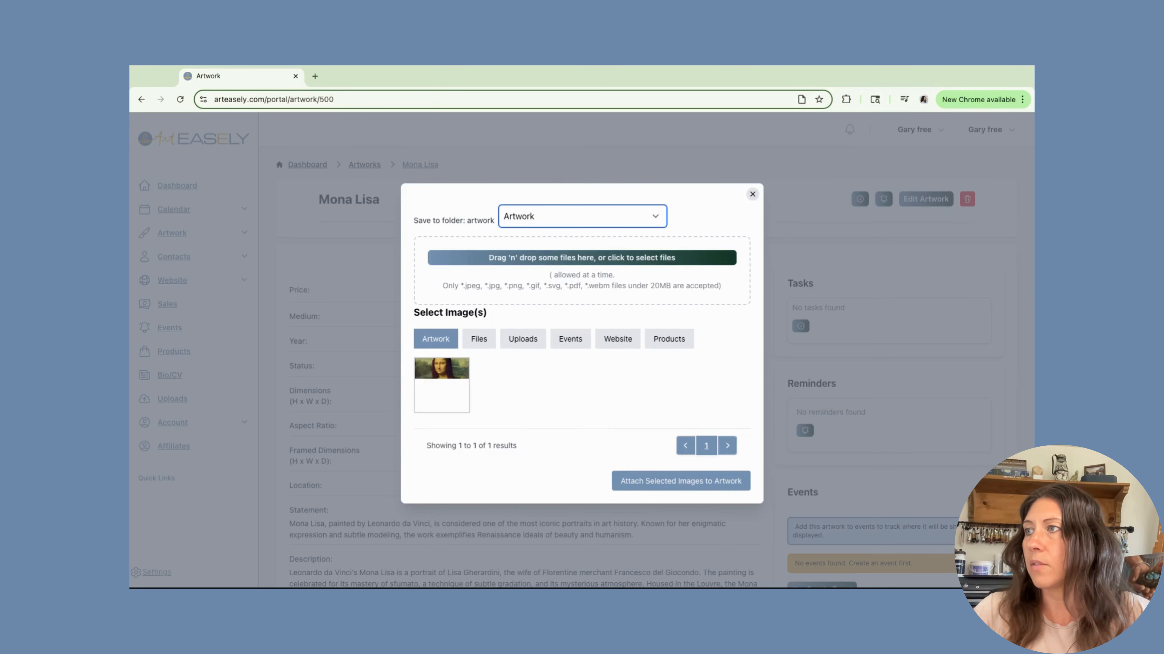
left_click(439, 391)
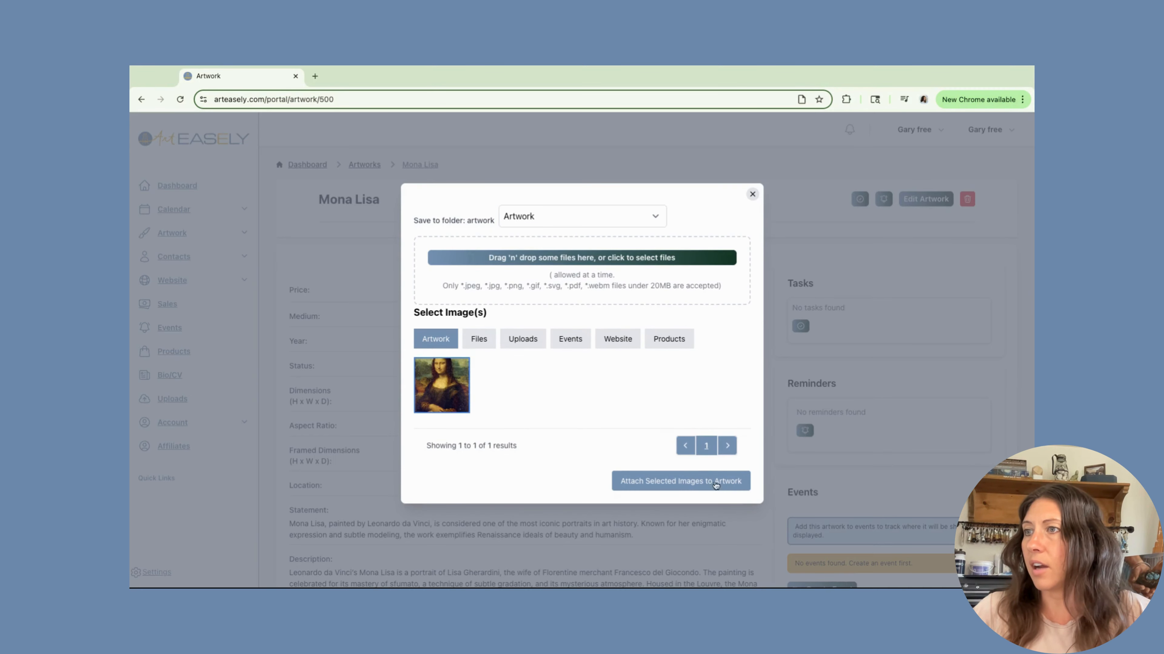
left_click(682, 482)
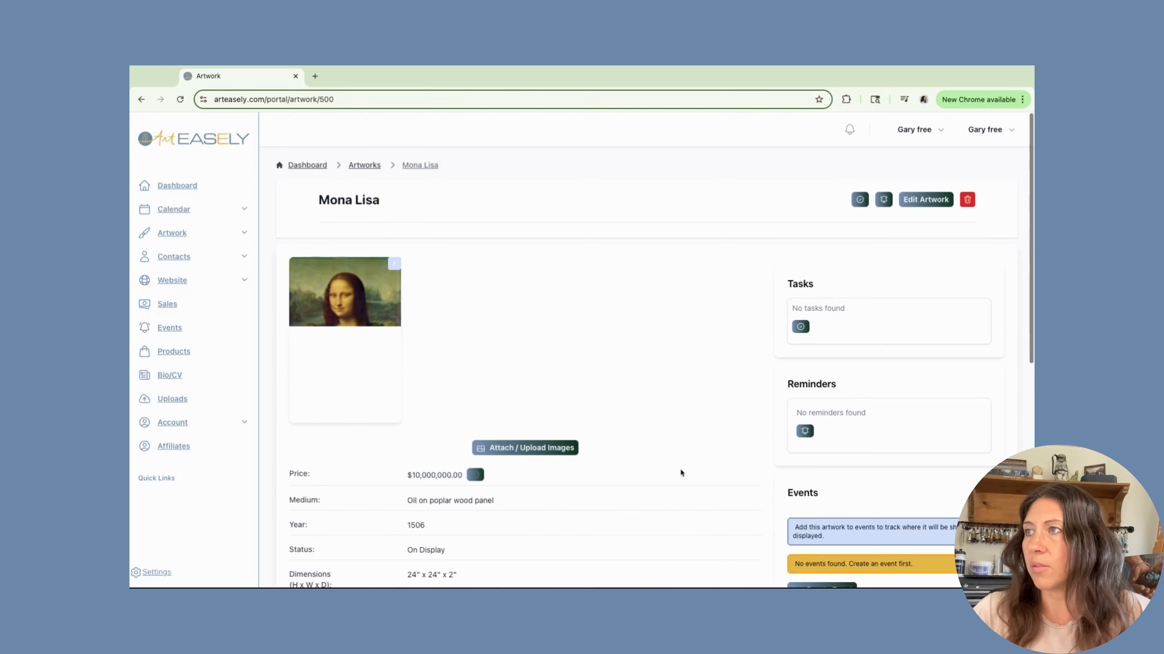
Review the saved artwork page, including its image, details and linked product.
scroll(598, 406, "down", 5)
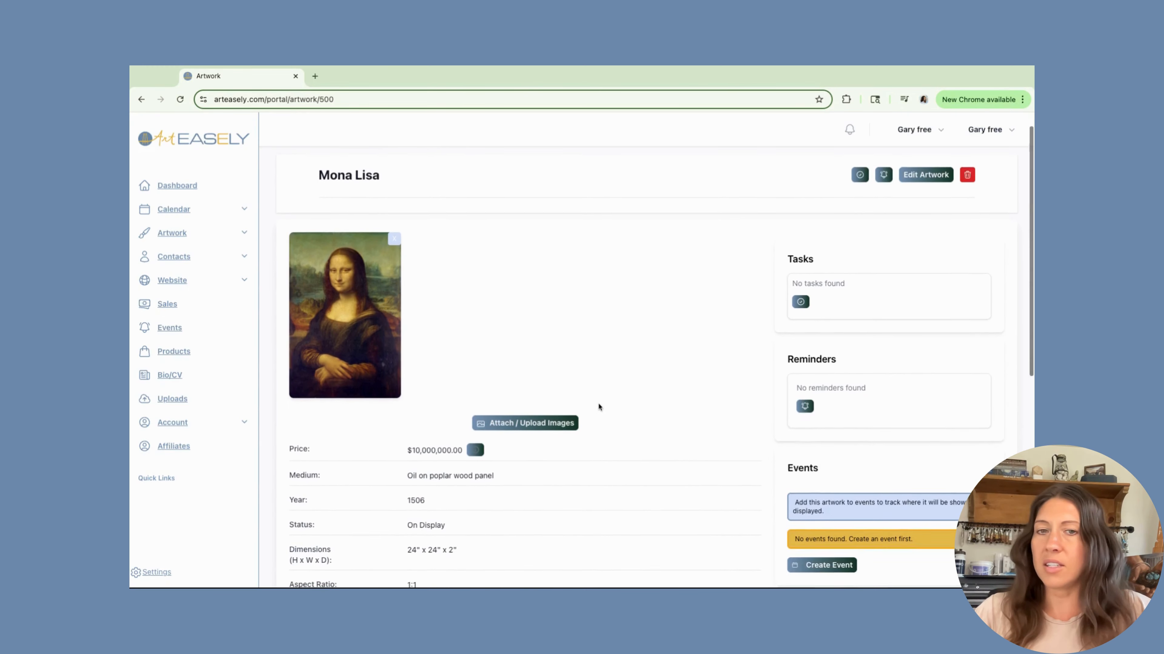
scroll(590, 412, "down", 5)
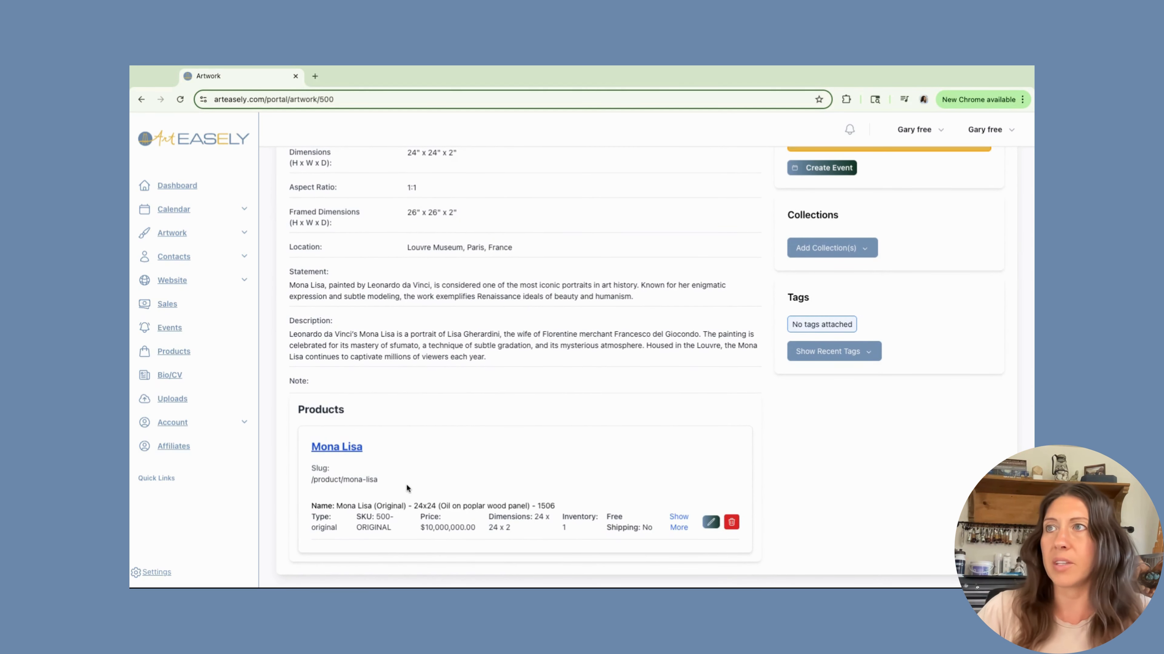
scroll(444, 483, "up", 5)
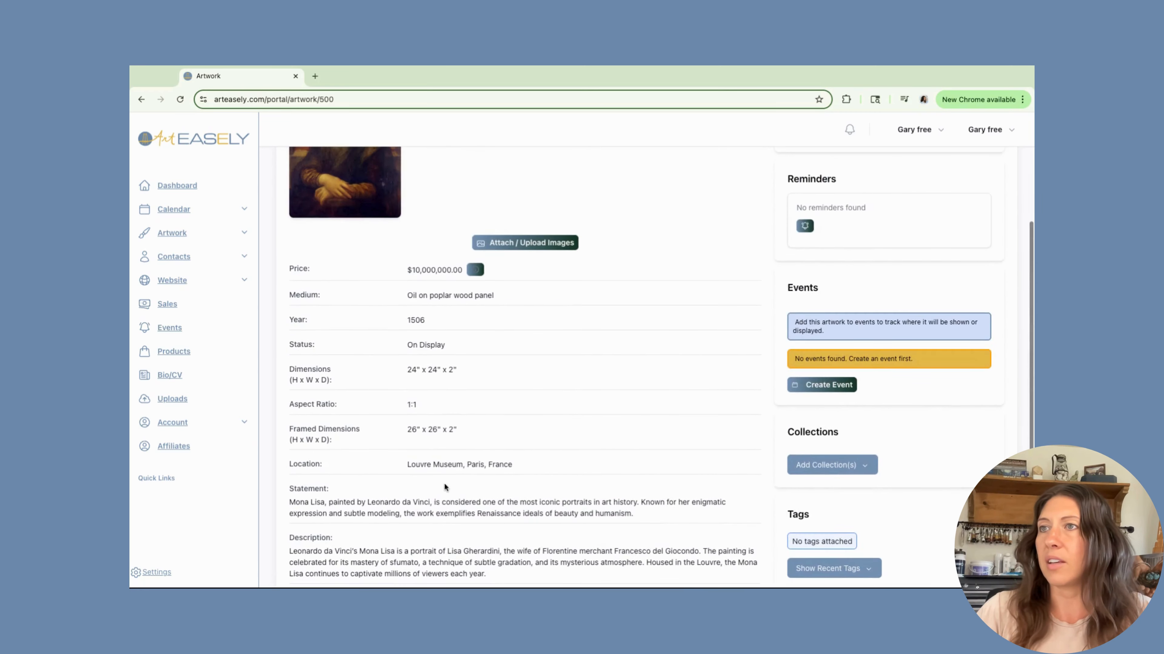
scroll(491, 461, "up", 5)
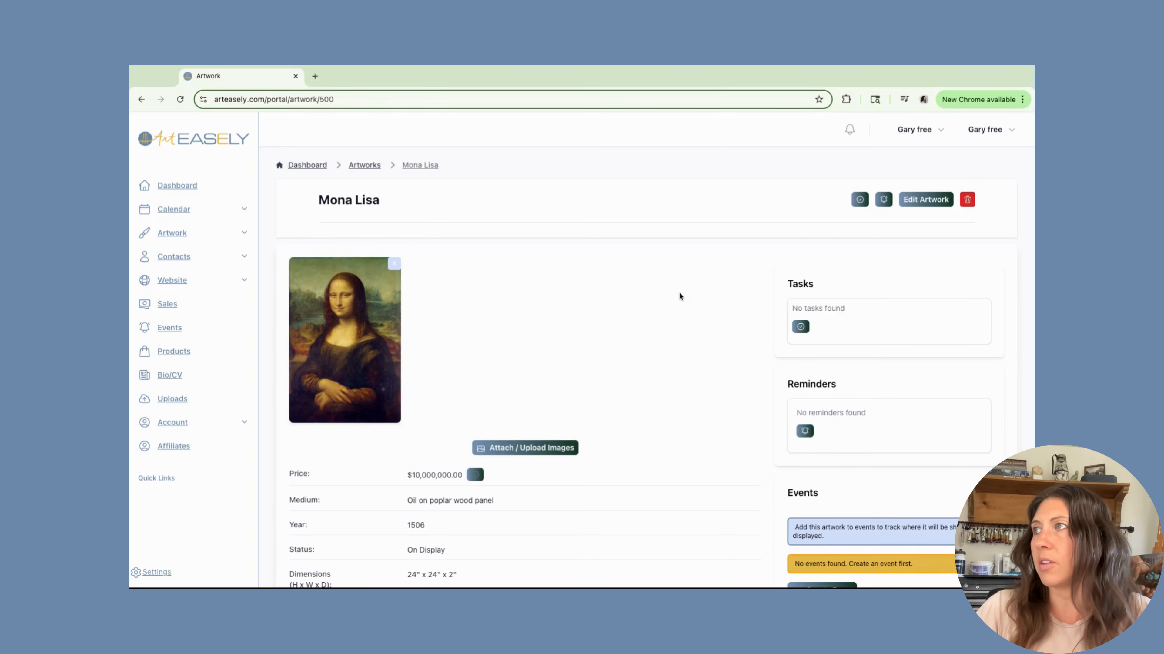
scroll(664, 292, "down", 2)
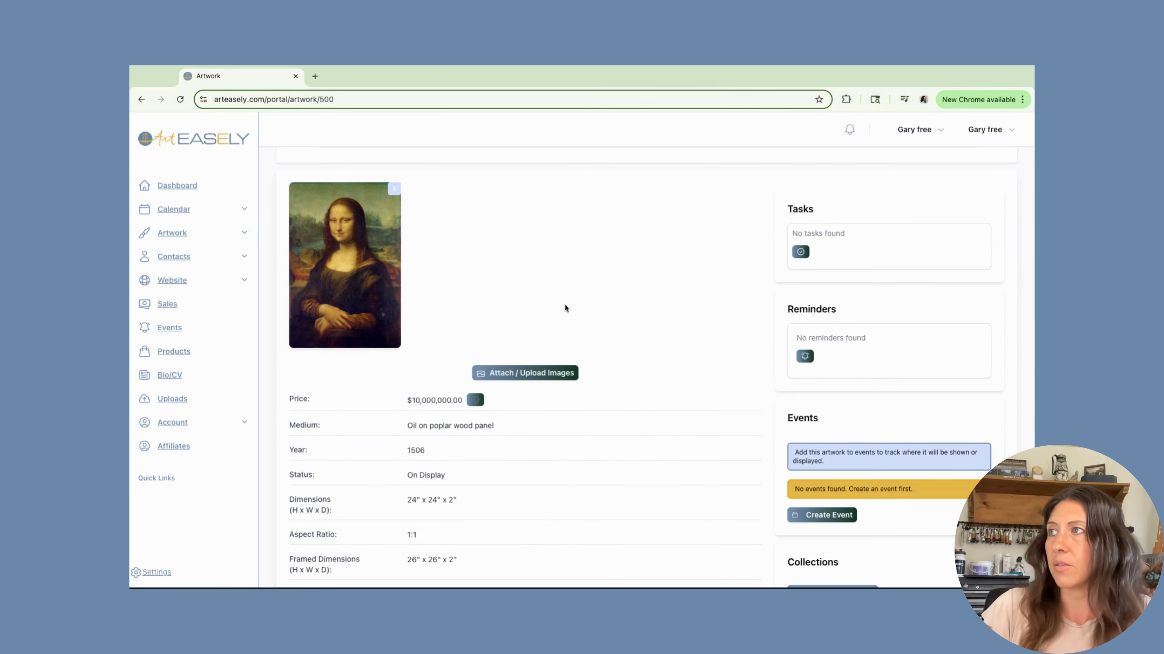
scroll(564, 303, "up", 2)
scroll(564, 303, "down", 1)
scroll(562, 305, "down", 5)
scroll(562, 305, "up", 6)
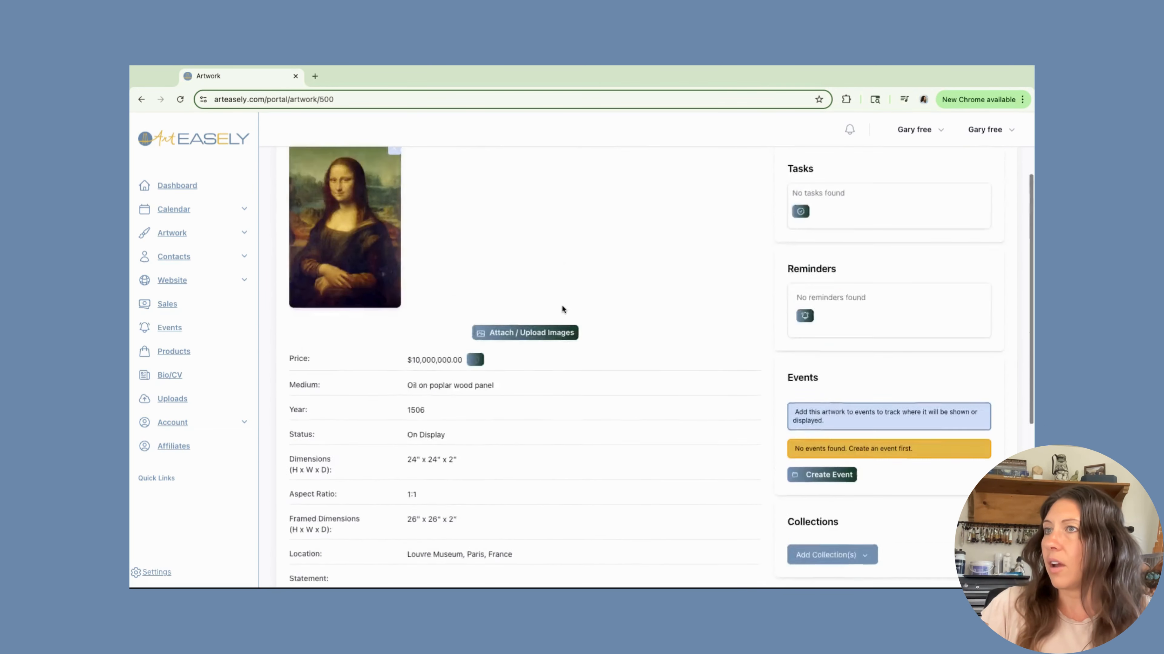
scroll(464, 343, "down", 5)
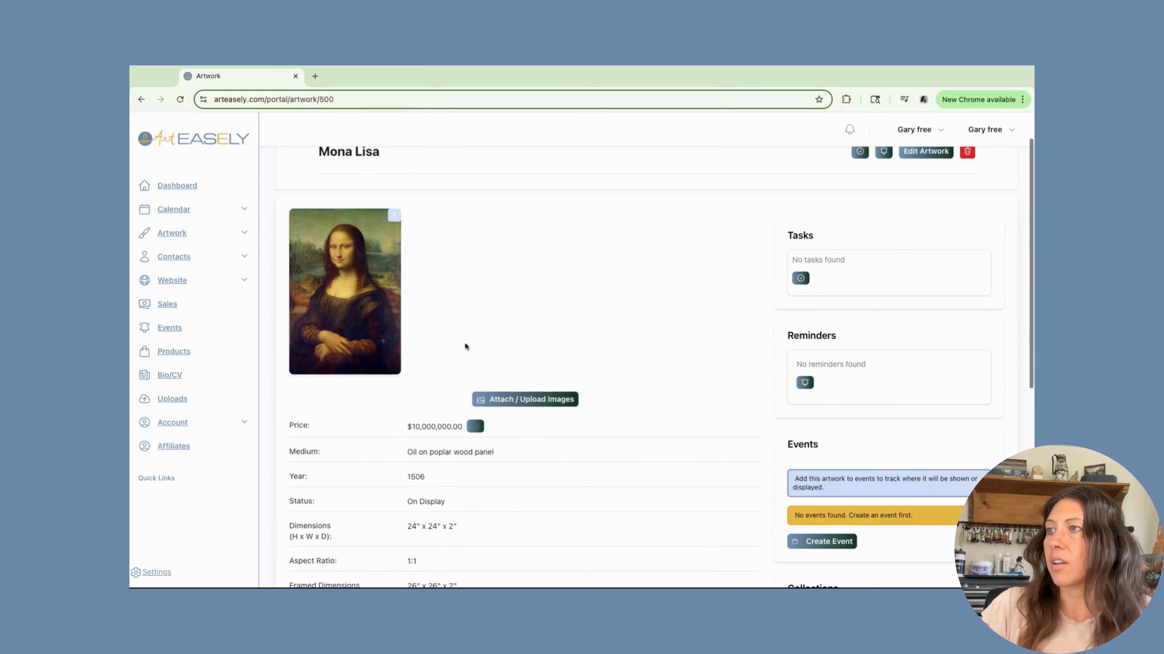
scroll(430, 465, "down", 2)
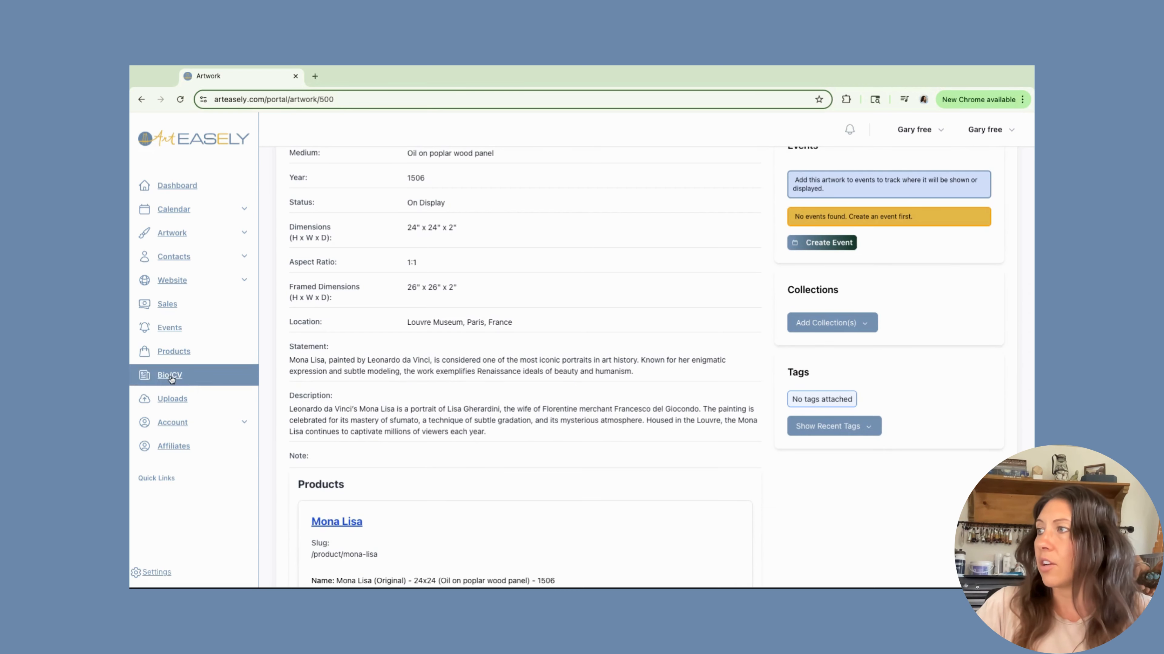
Open the artwork bulk upload page with the Artwork folder and upload two artwork images.
left_click(167, 400)
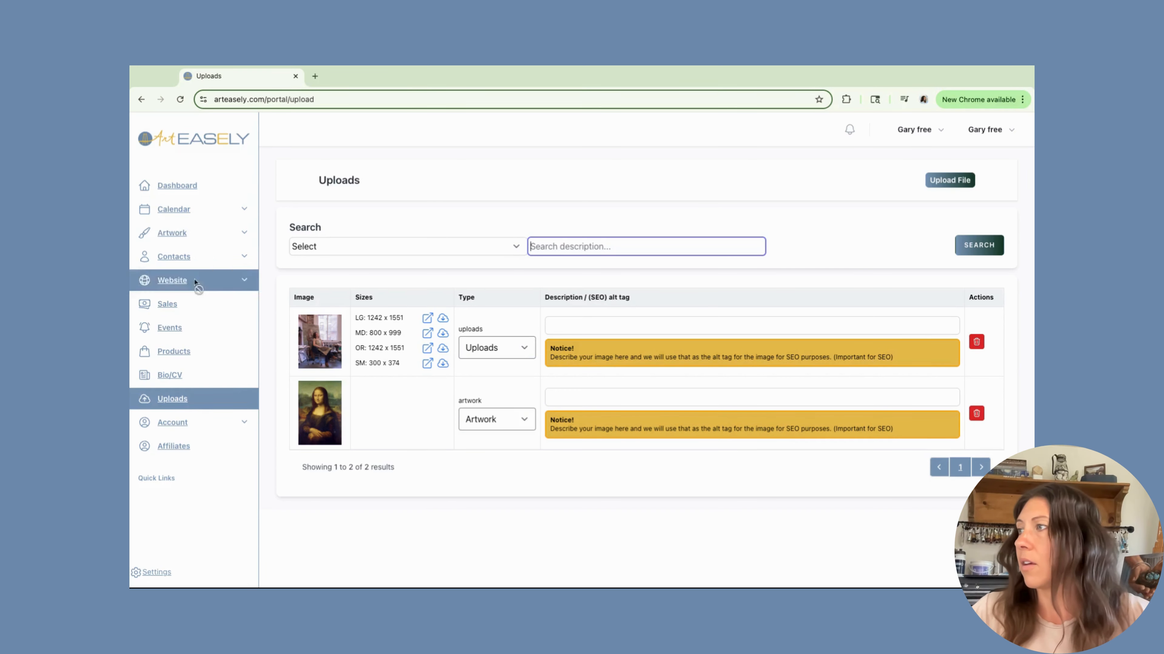
left_click(166, 241)
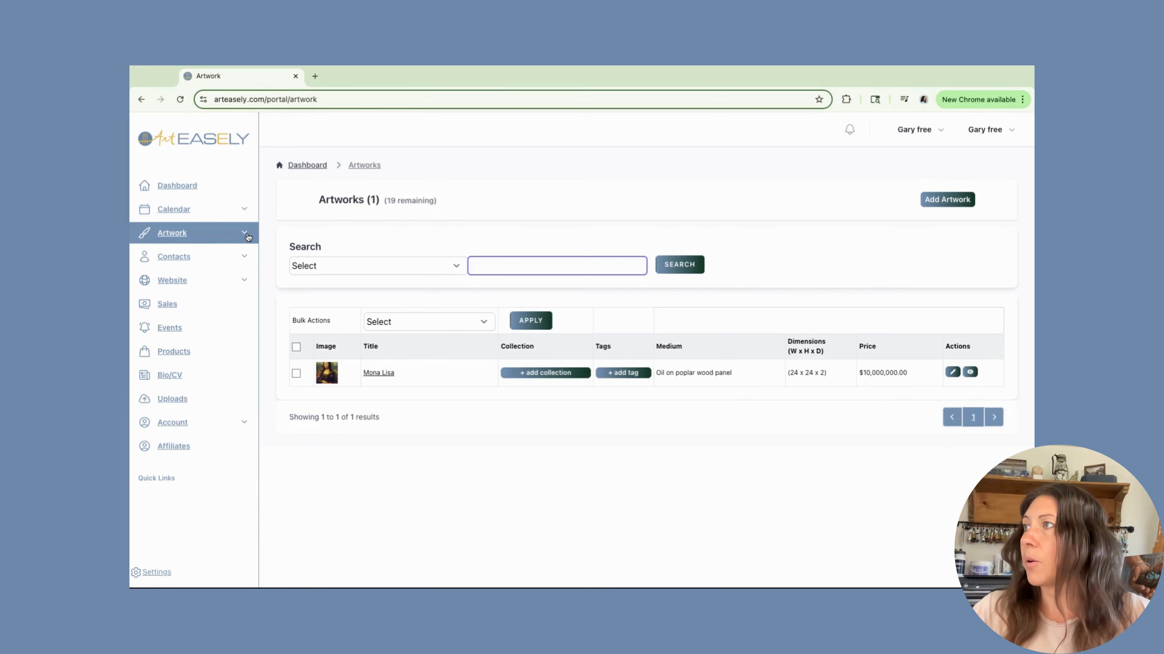
left_click(244, 233)
left_click(170, 282)
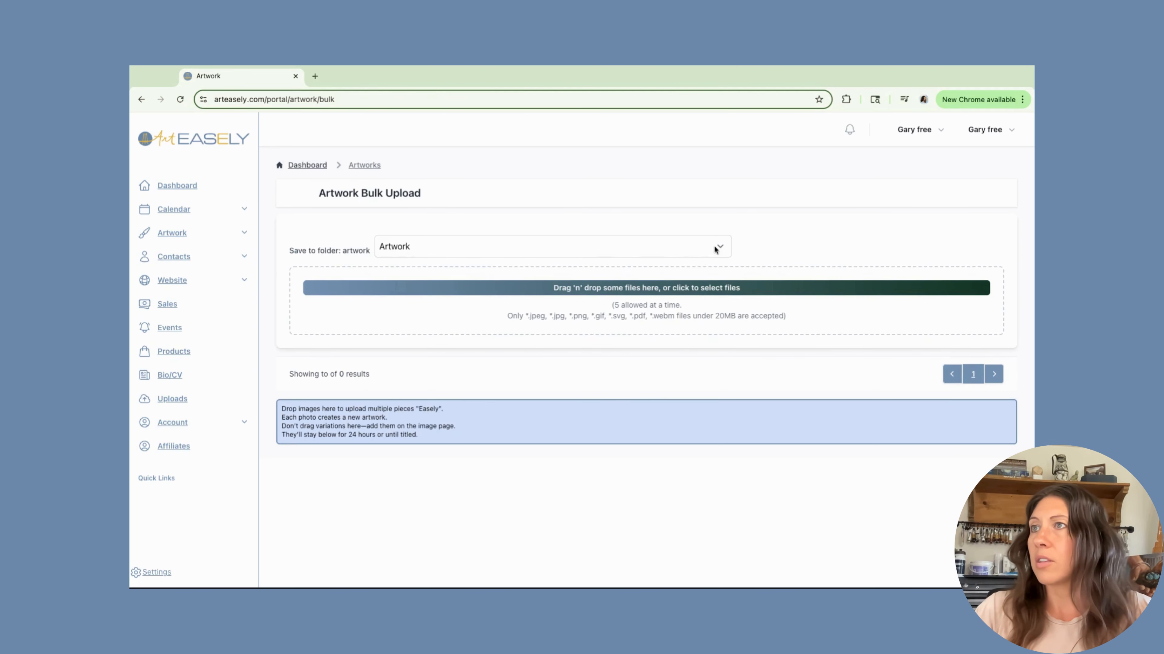
left_click(718, 245)
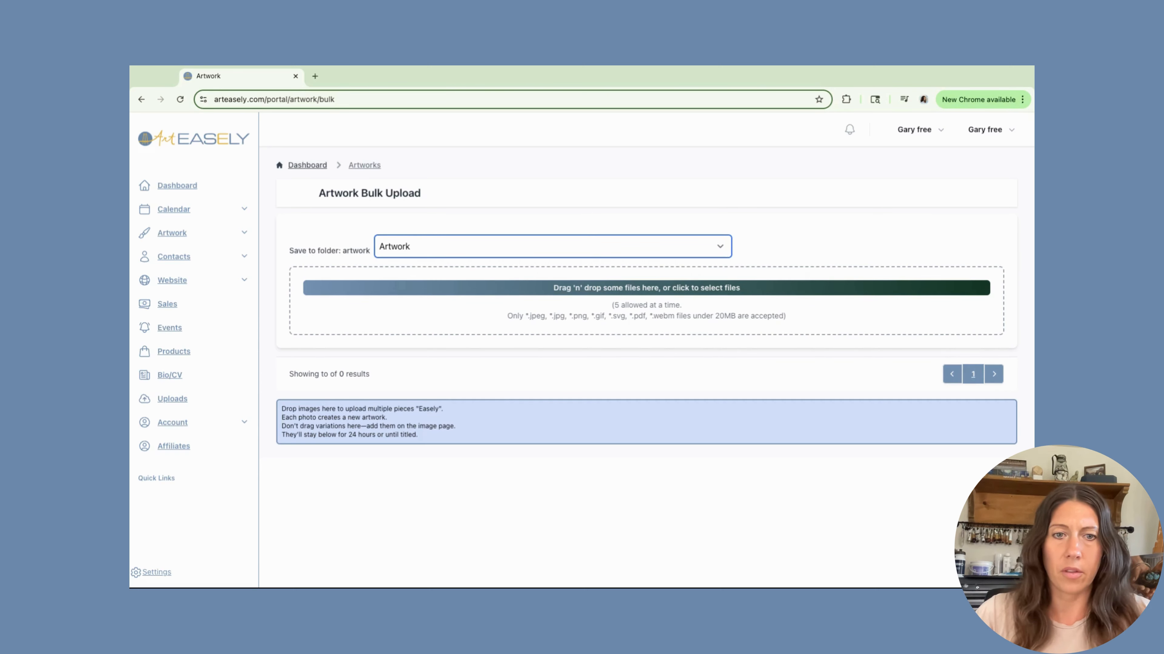
key("super+Tab")
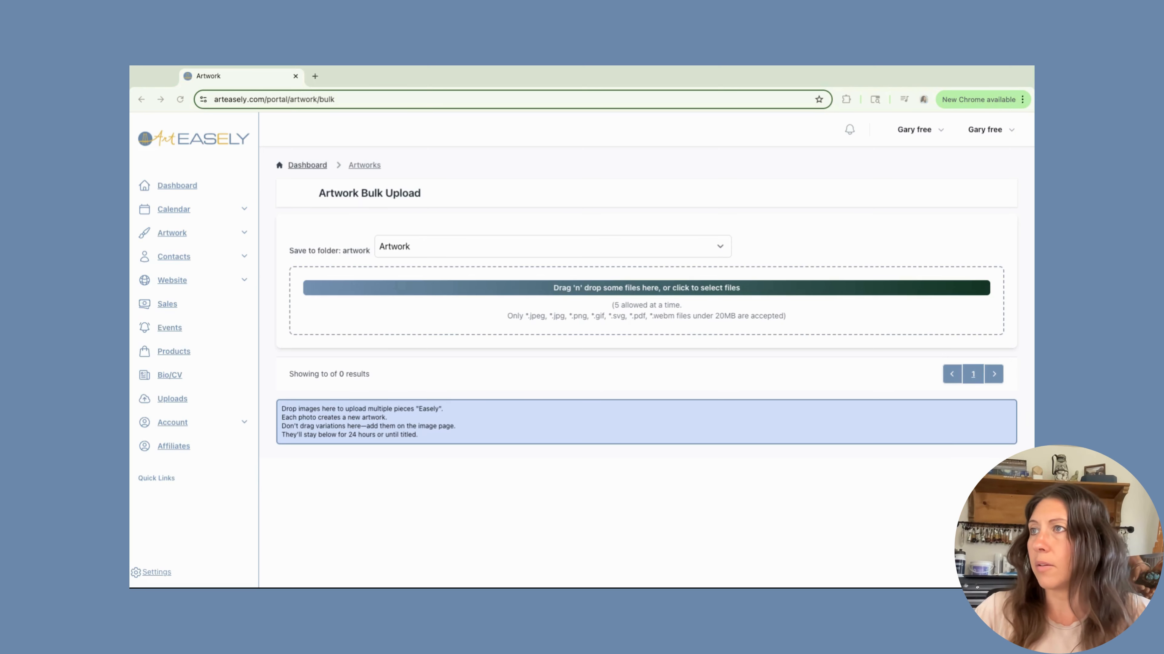
key("Return")
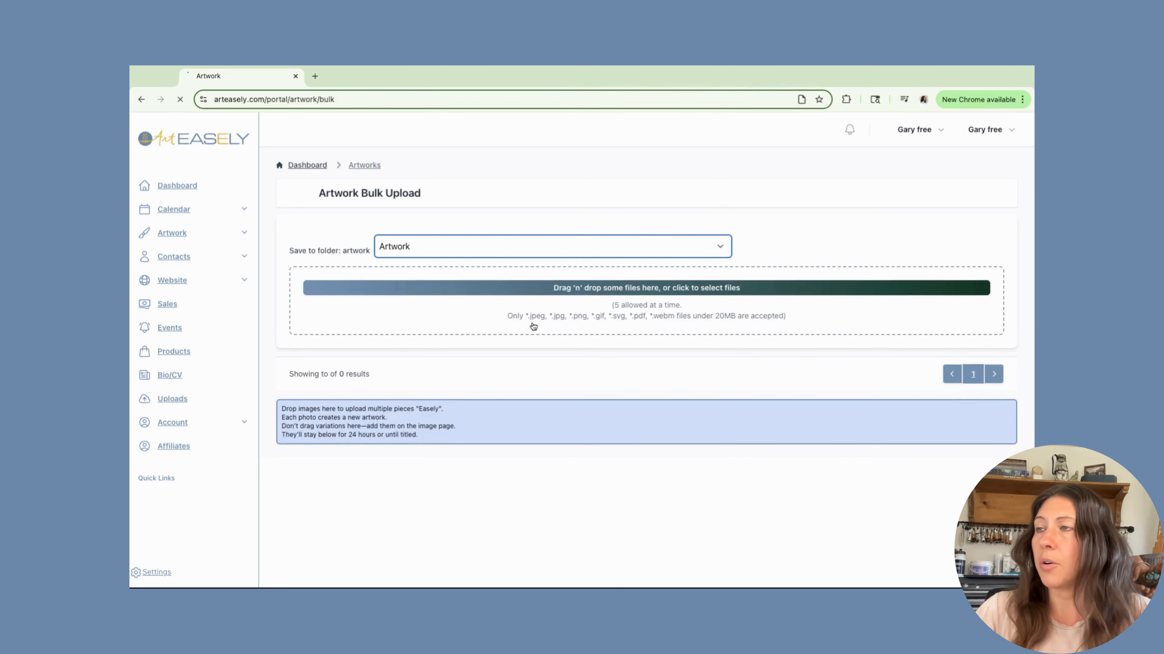
Examine the bulk upload forms for the two uploaded images, including the AI formatter panel.
scroll(534, 326, "down", 4)
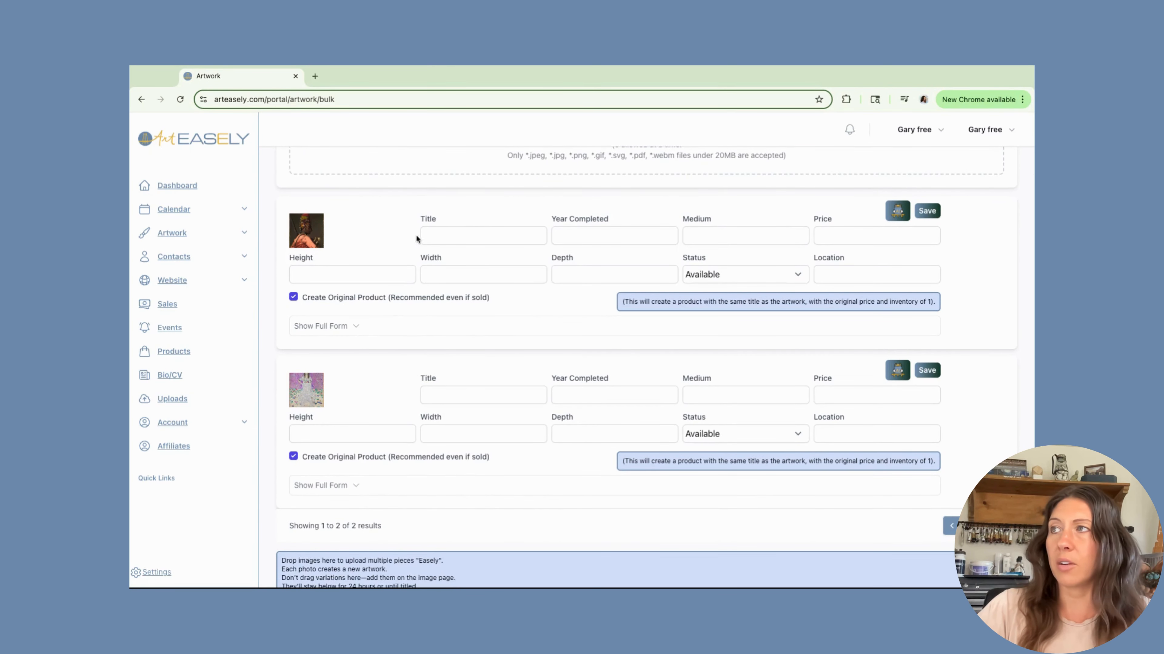
left_click(433, 236)
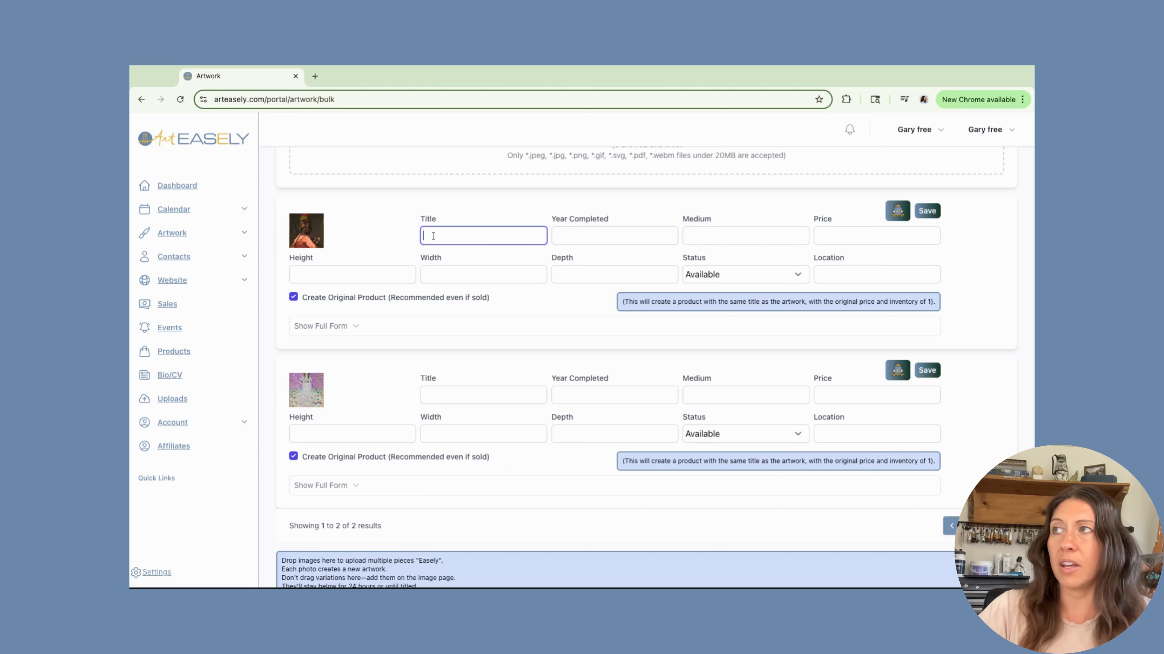
left_click(898, 212)
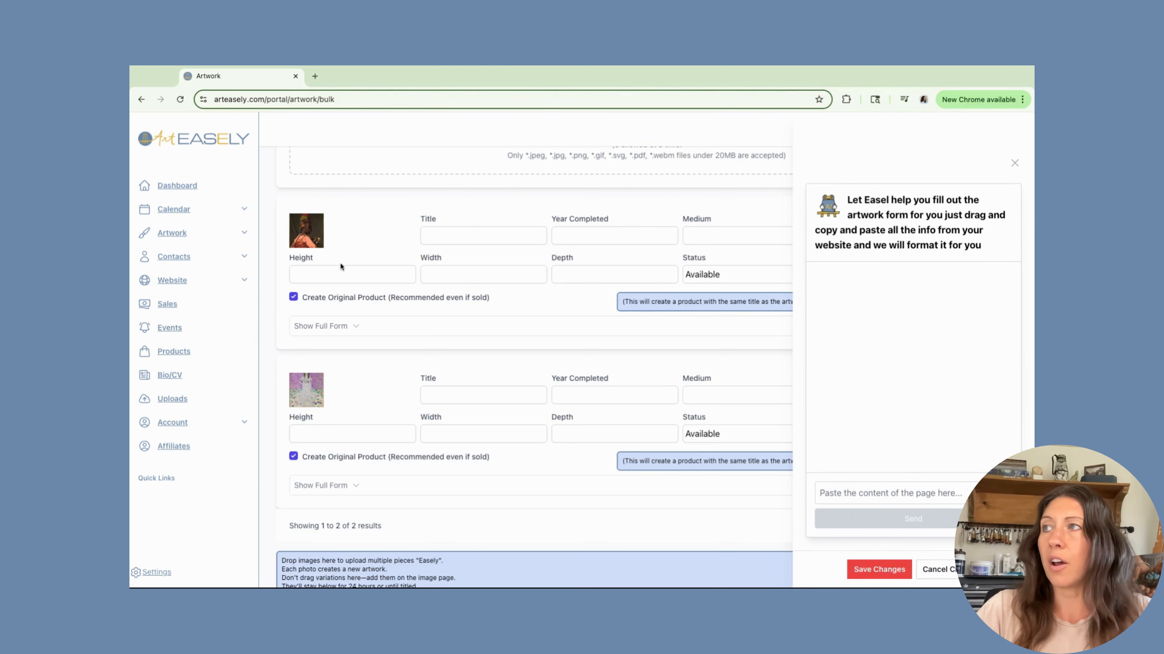
left_click(1015, 162)
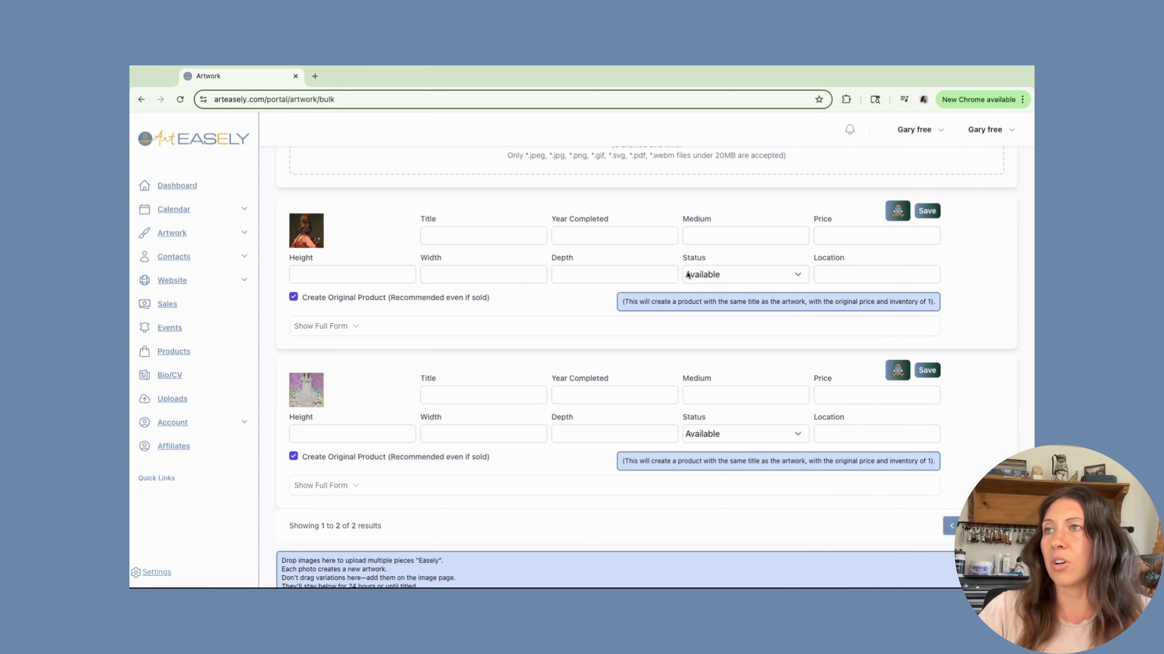
left_click(830, 235)
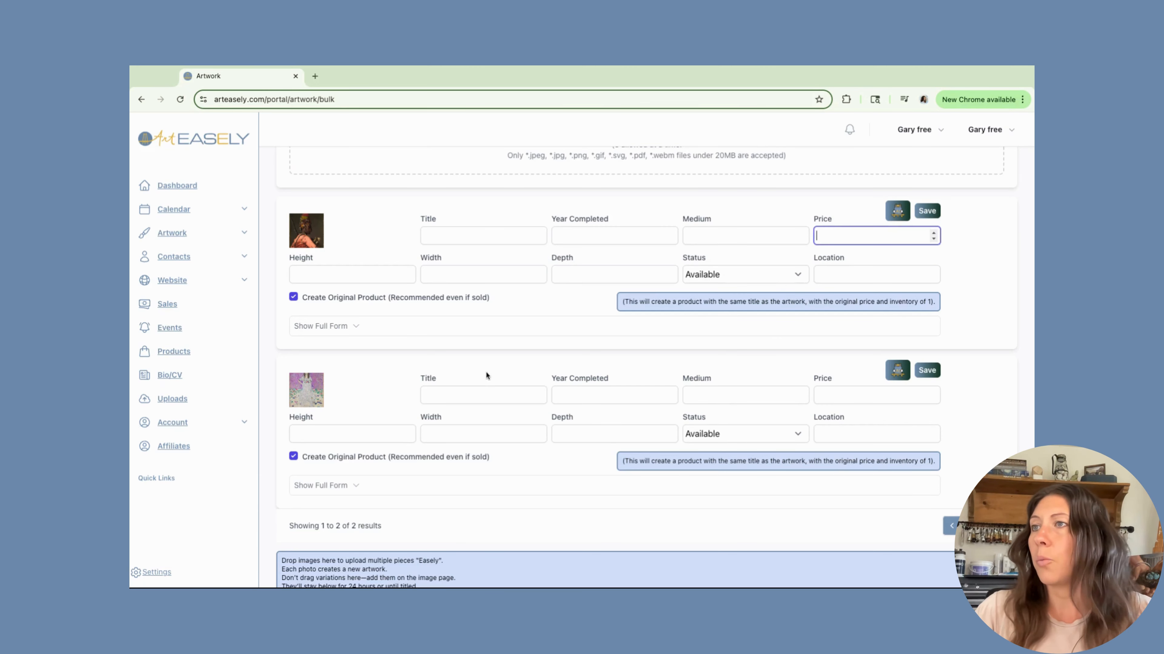
scroll(814, 315, "up", 1)
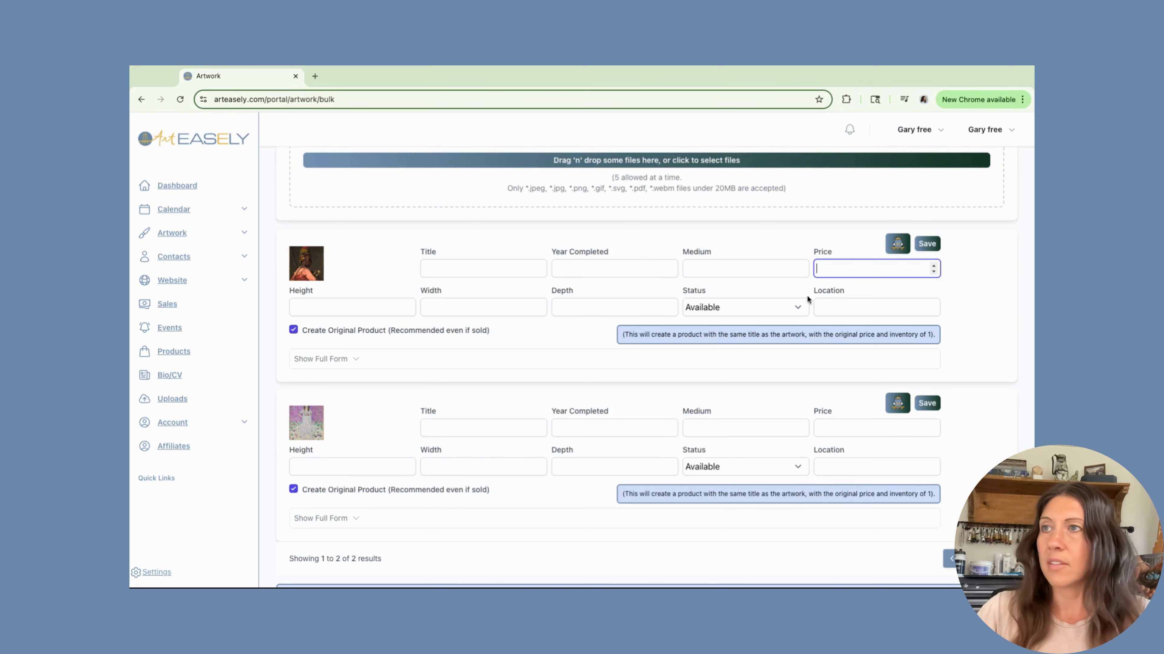
scroll(806, 295, "up", 3)
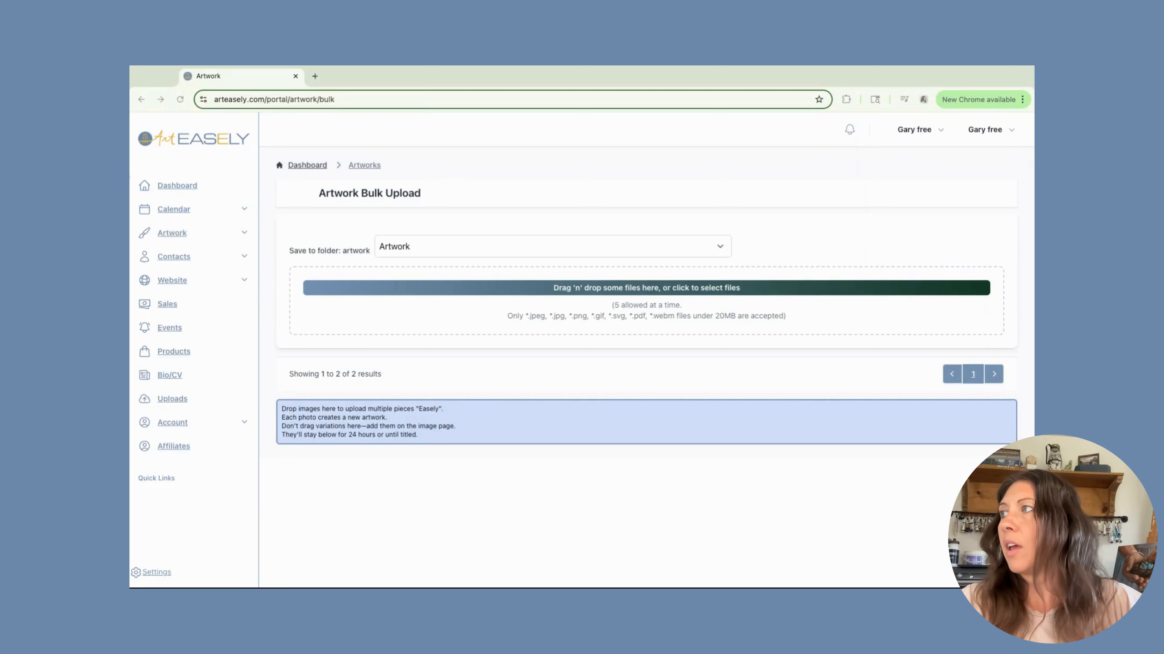
Open the Bashi-Bazouk artwork page from the artworks list and review it before returning to the list.
left_click(174, 234)
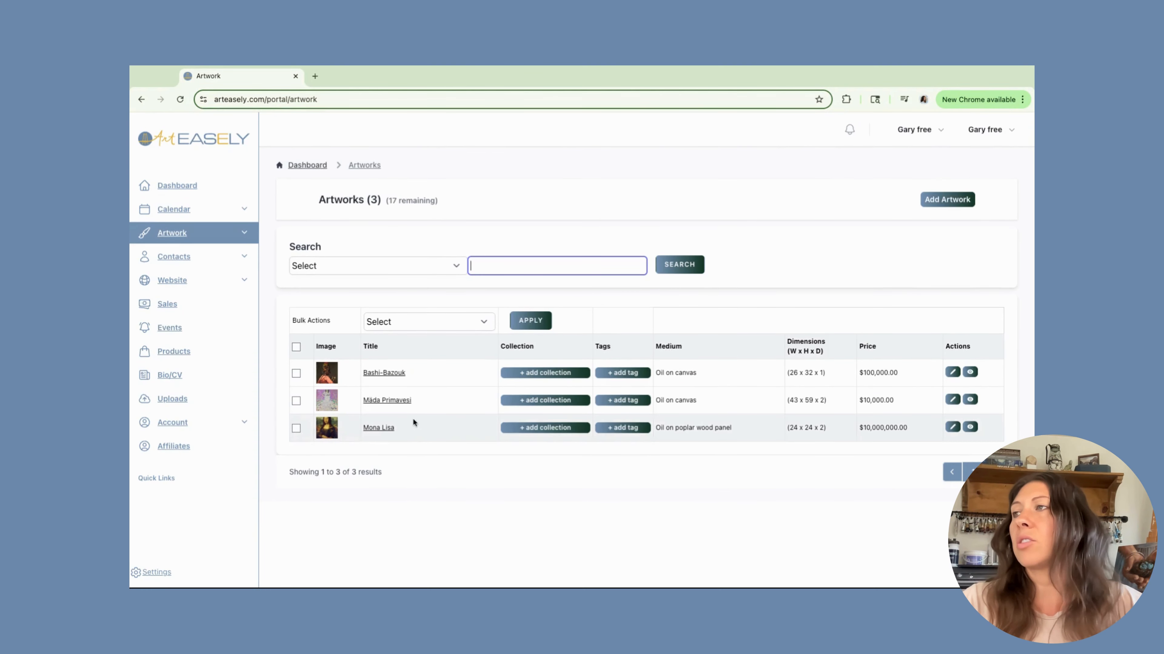
left_click(377, 373)
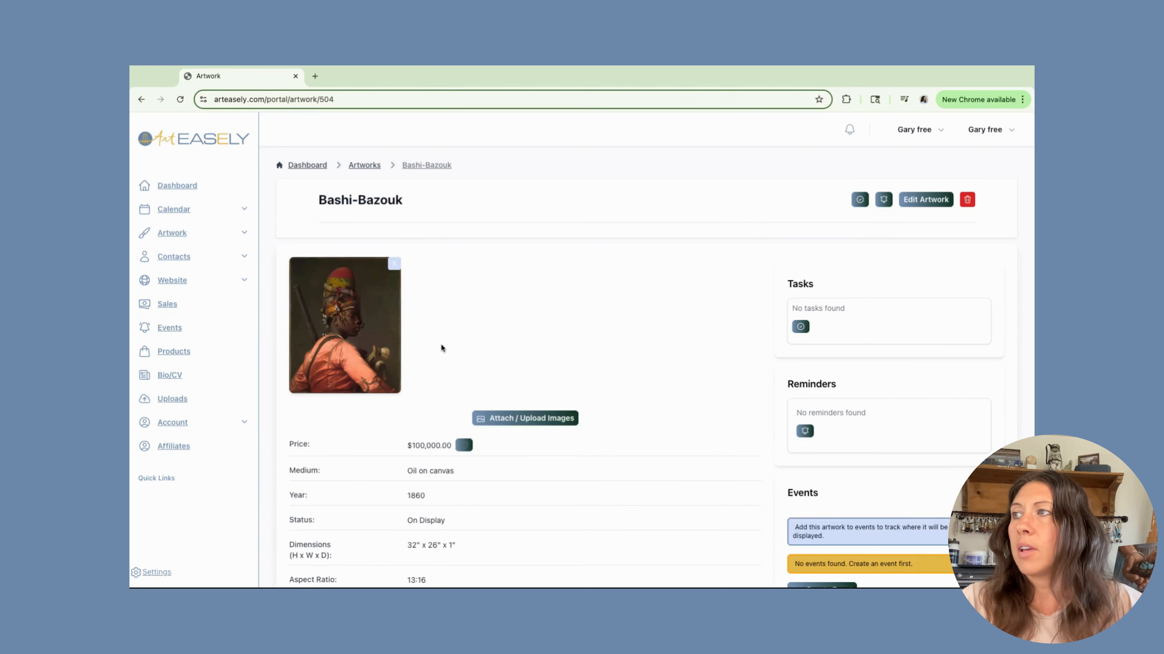
scroll(382, 457, "down", 3)
scroll(382, 453, "up", 3)
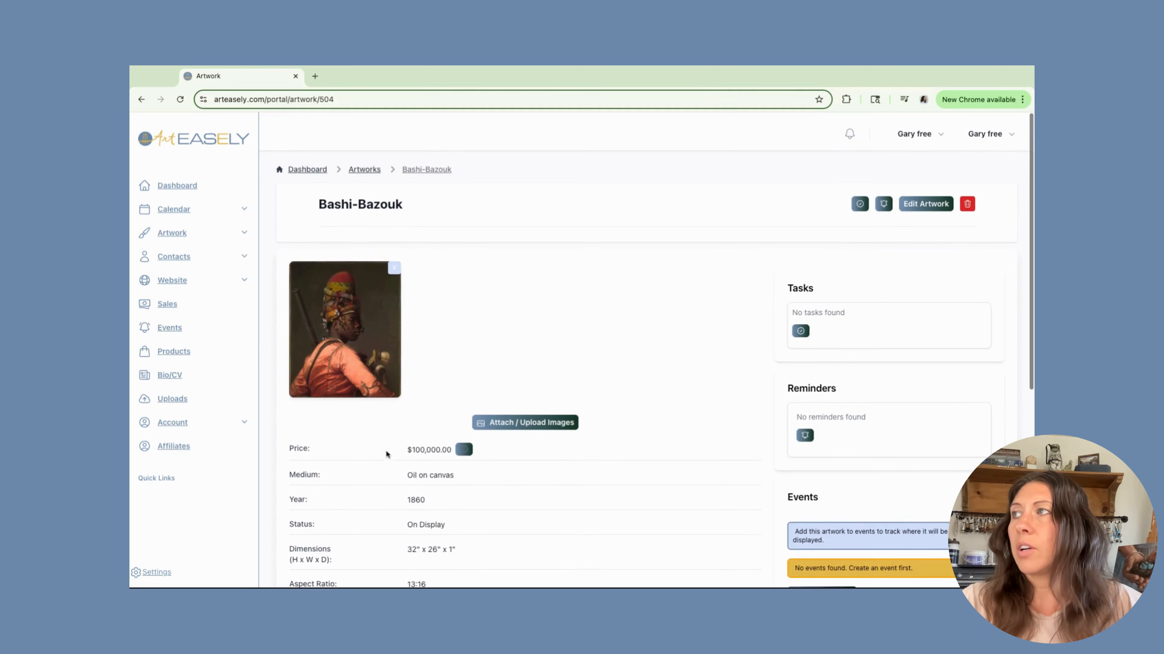
left_click(350, 166)
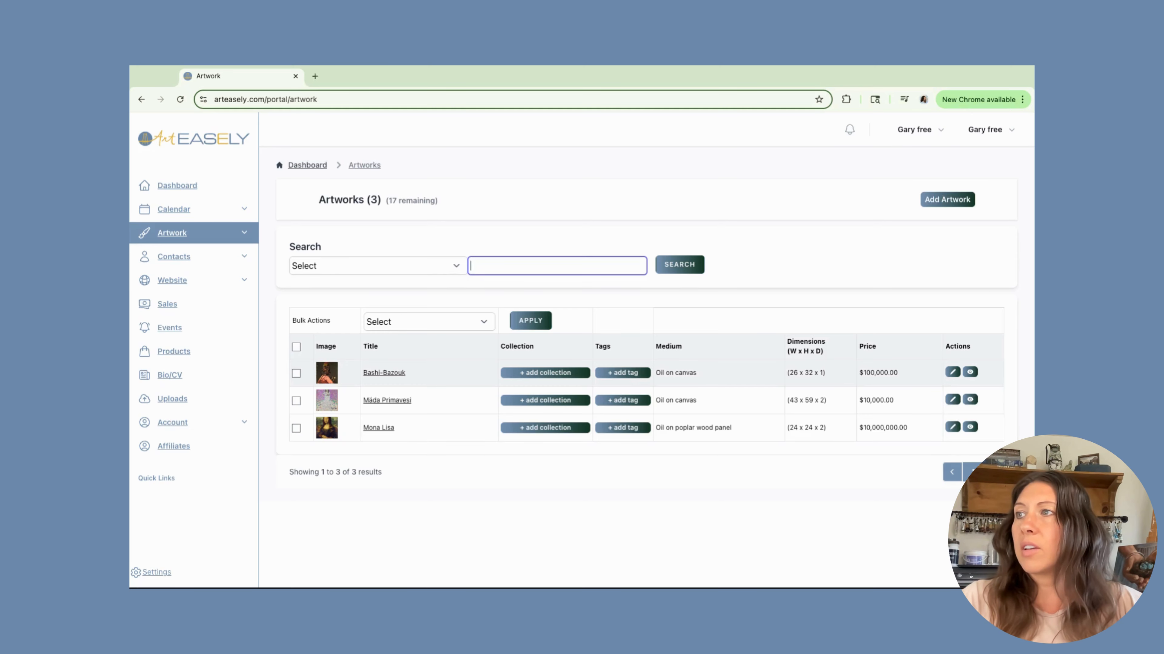
Create a new collection named Figurative and add the Bashi-Bazouk artwork to it.
left_click(546, 373)
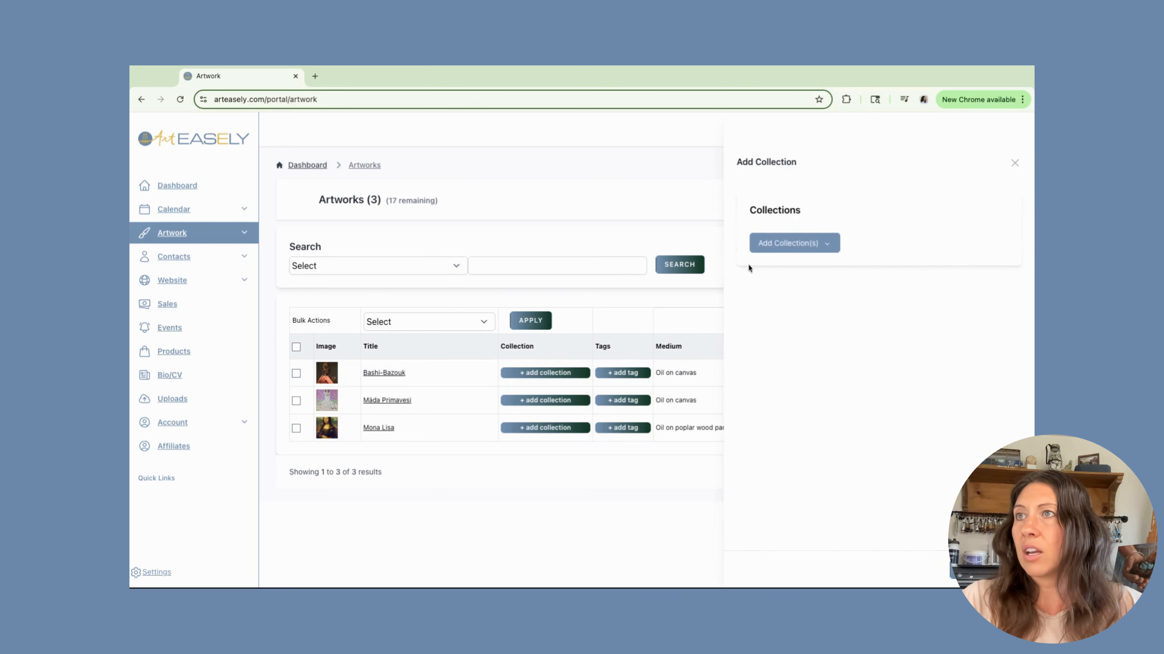
left_click(826, 250)
left_click(786, 366)
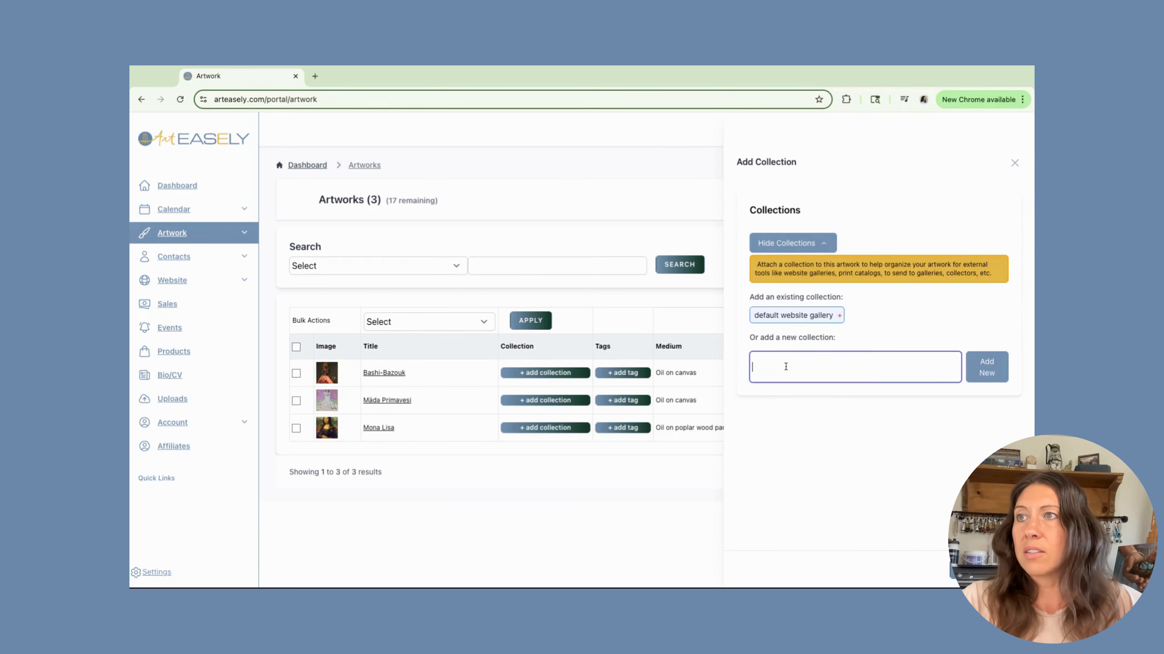
type("Portrait")
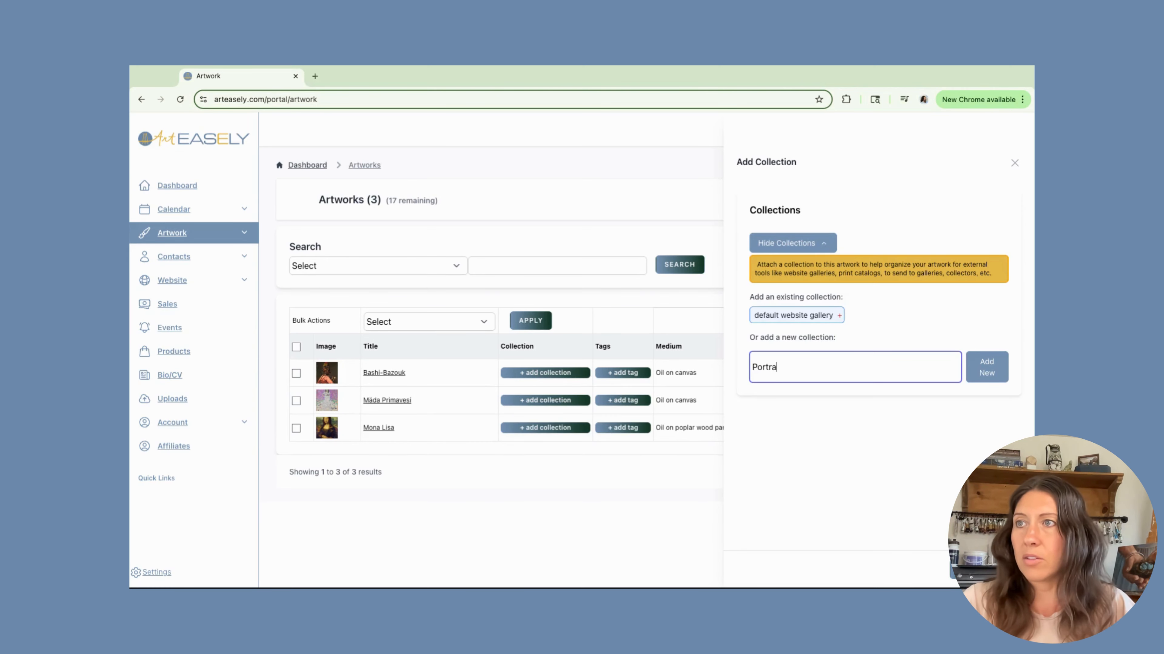
key("BackSpace")
key("BackSpace")
key("BackSpace")
key("BackSpace")
key("BackSpace")
key("BackSpace")
type("Figura")
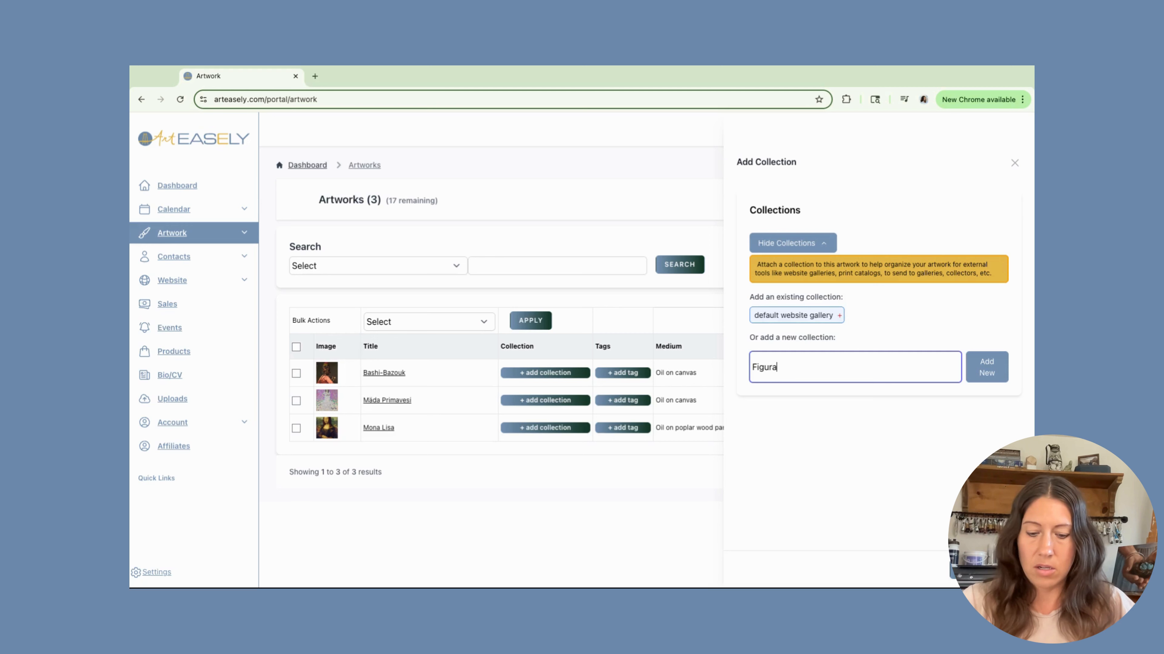
type("tive")
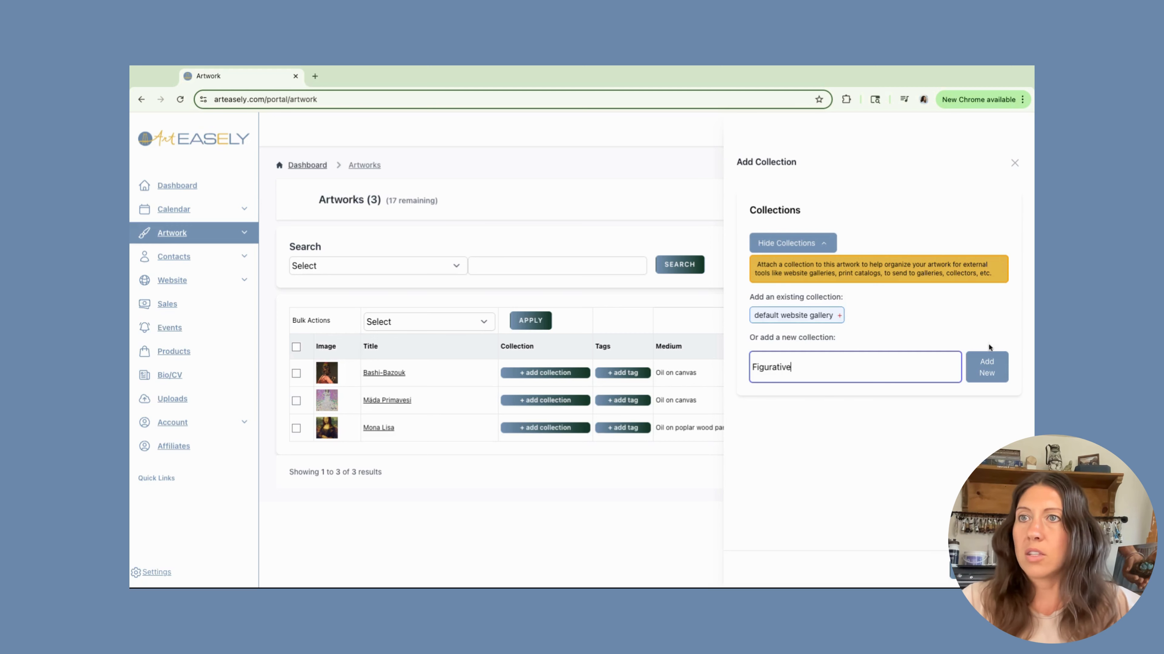
left_click(986, 371)
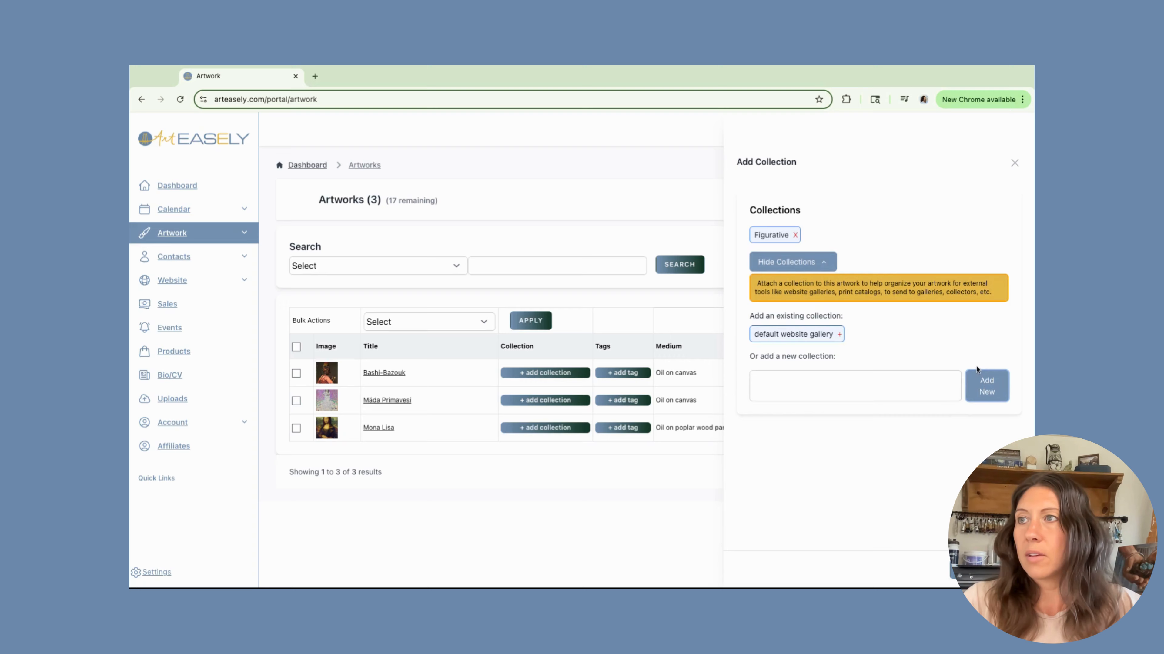
left_click(978, 571)
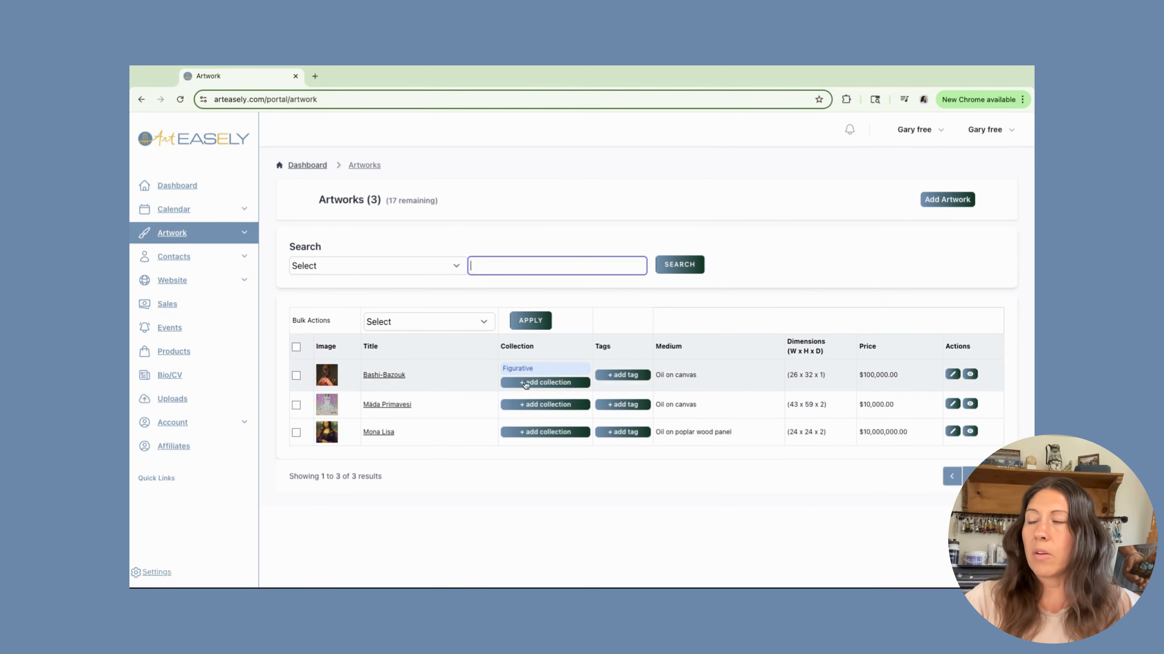
Select Mäda Primavesi and Mona Lisa and bulk-add them to the Figurative collection.
left_click(296, 406)
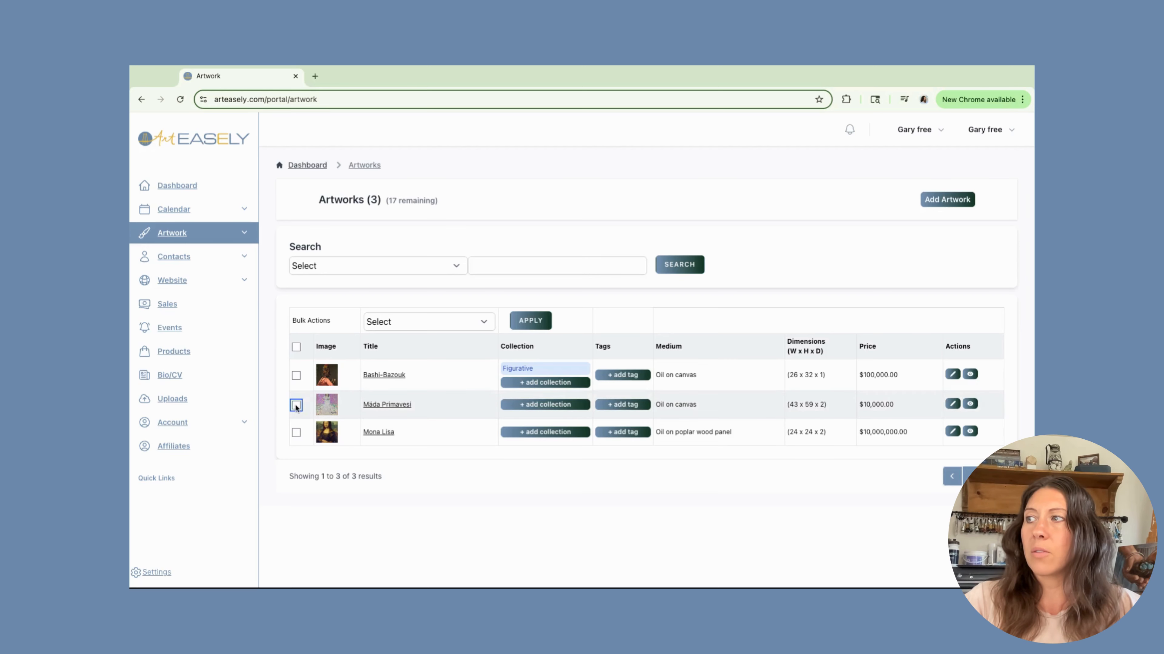
left_click(297, 434)
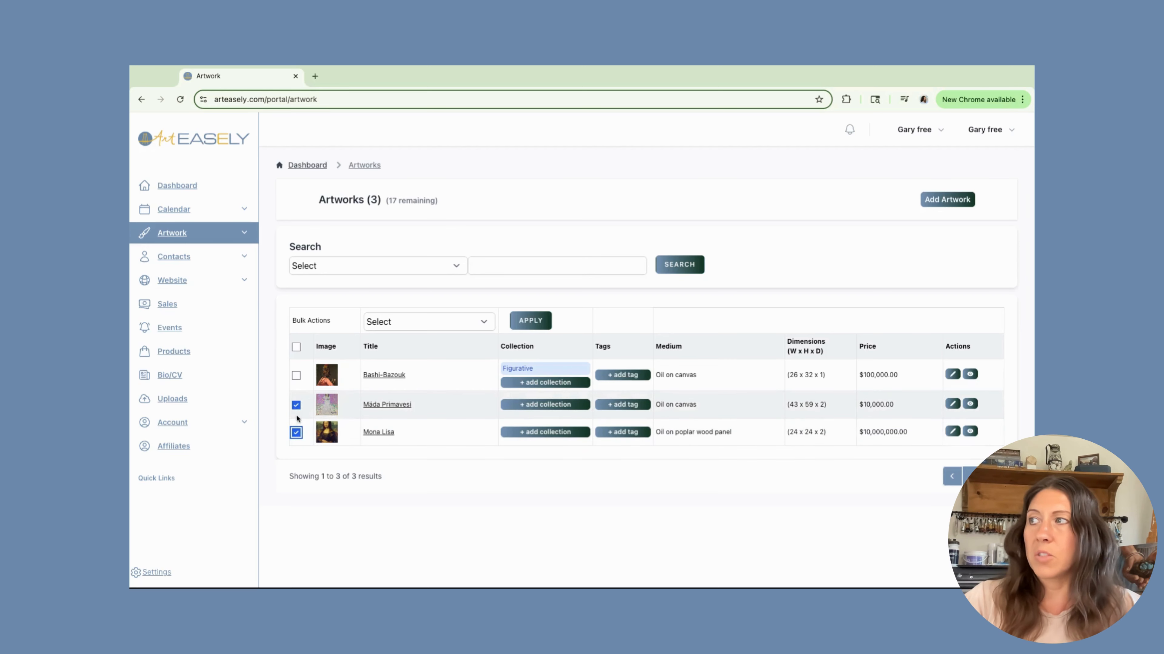
left_click(480, 322)
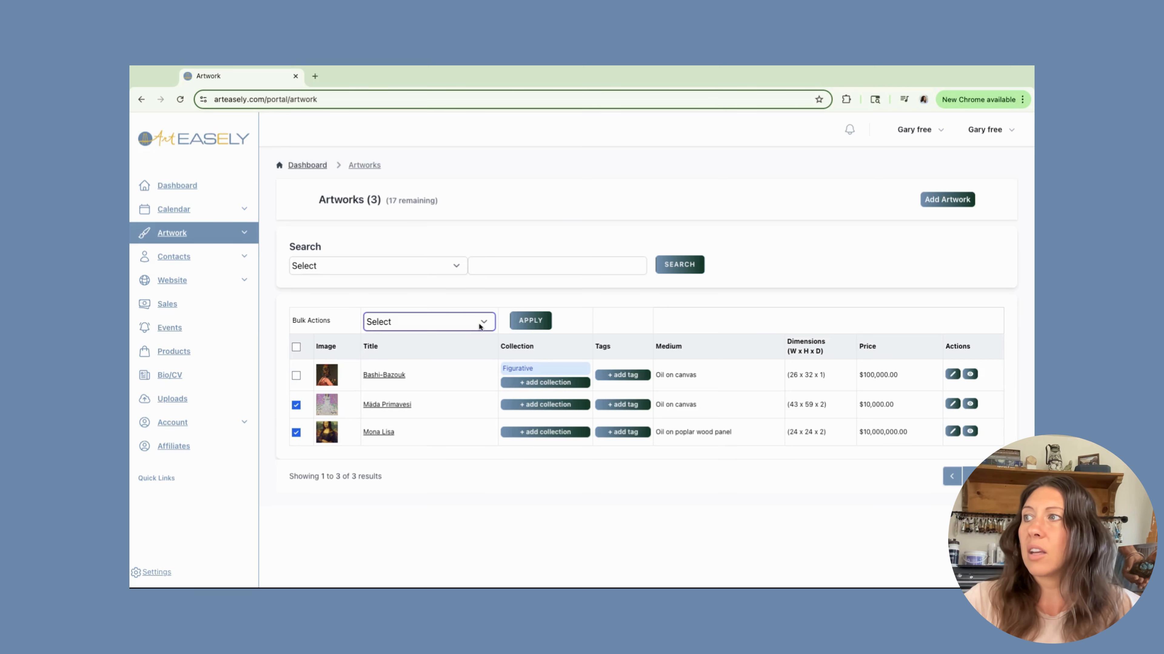
left_click(415, 364)
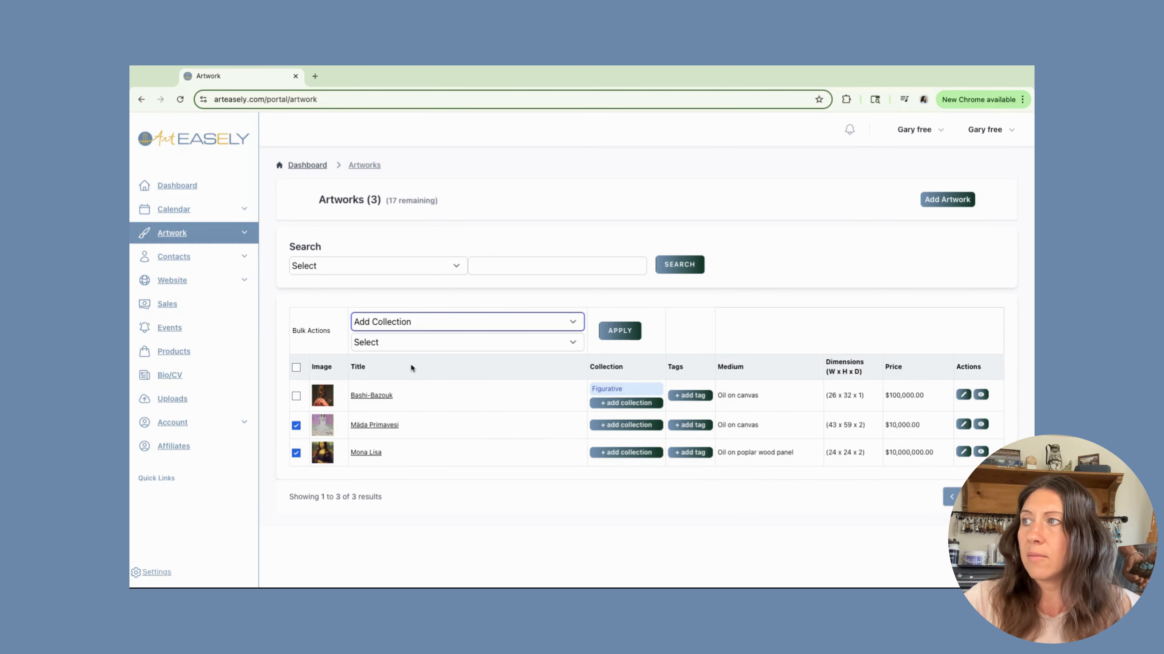
left_click(518, 343)
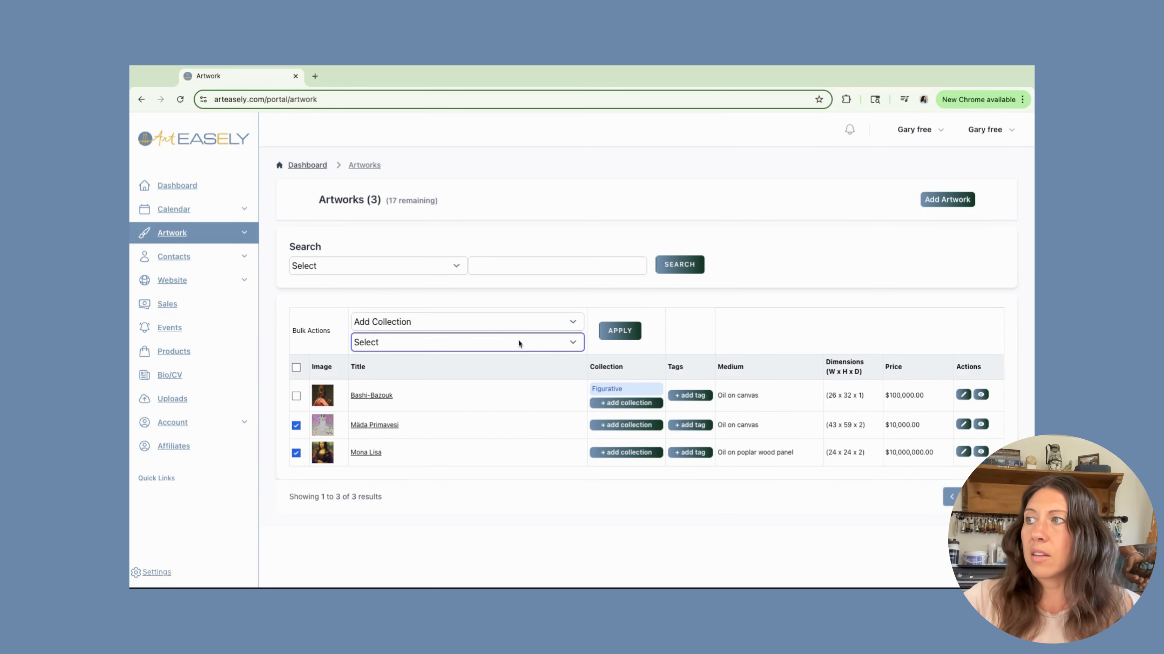
left_click(435, 359)
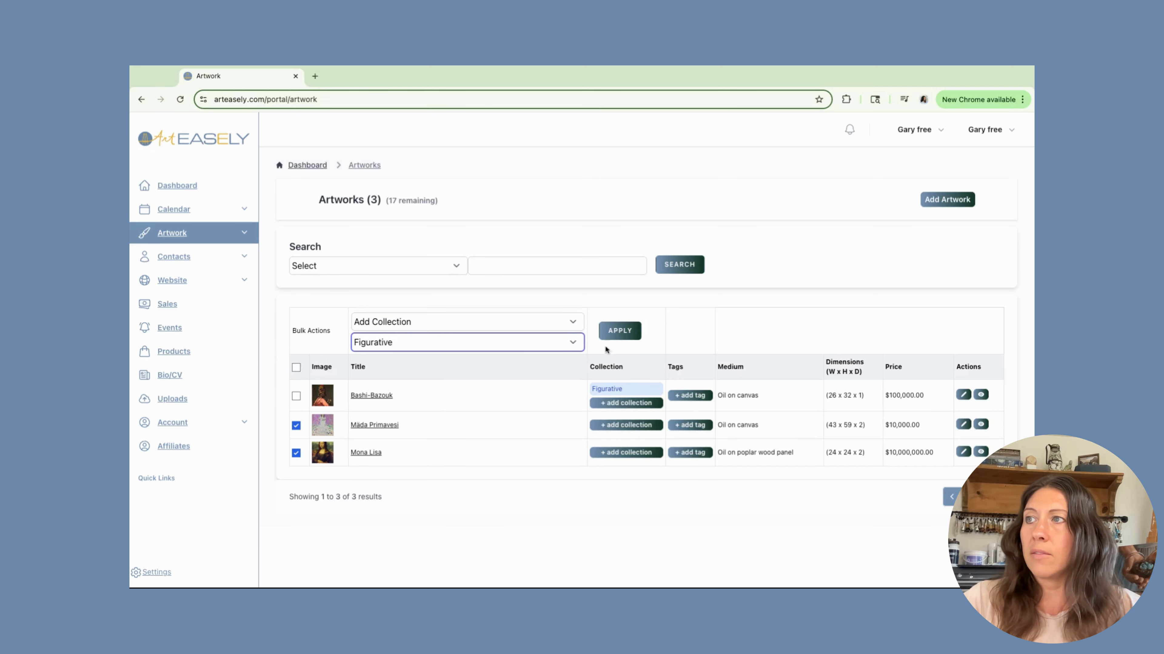
left_click(617, 331)
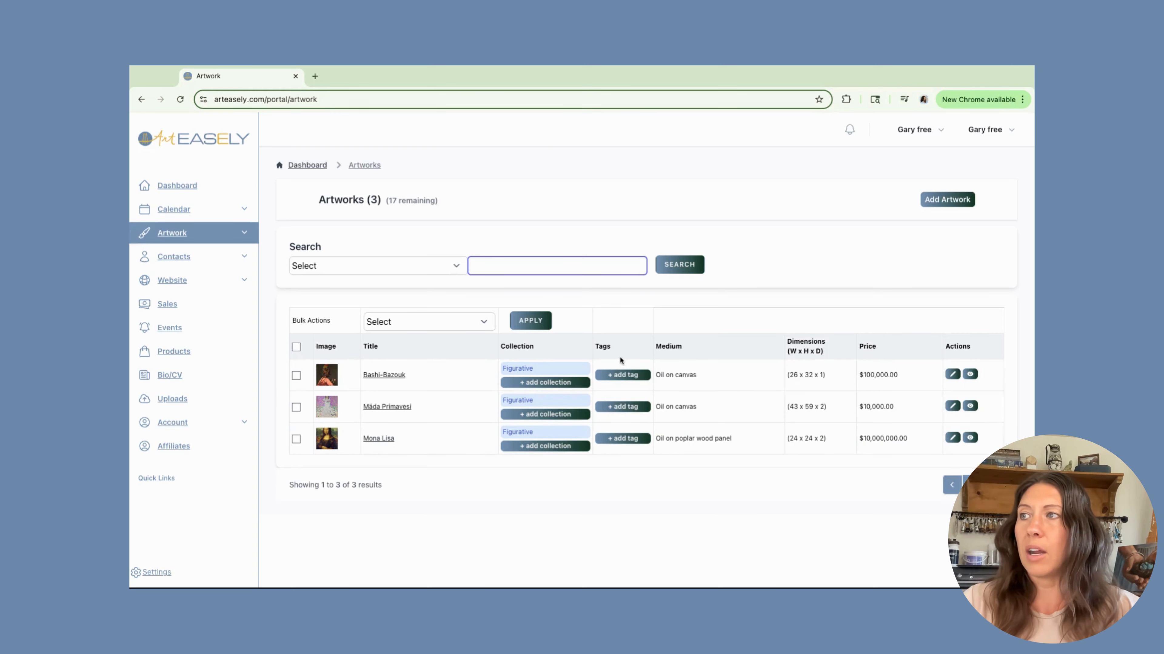
Create a new collection named Salon Show and add the Bashi-Bazouk artwork to it.
left_click(543, 384)
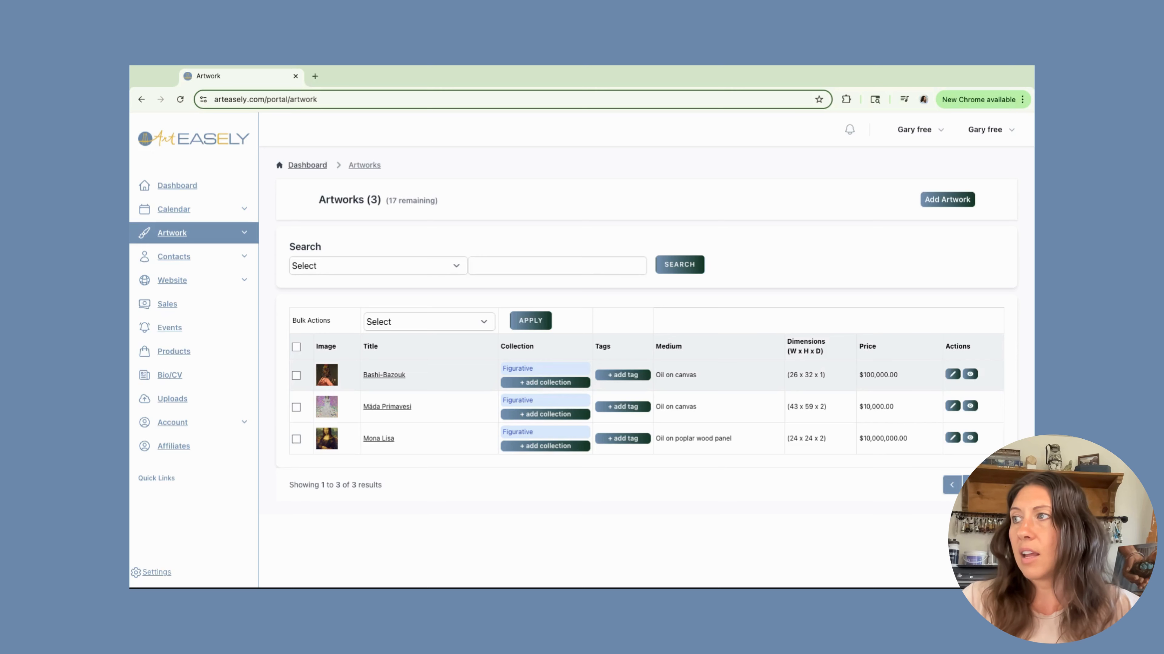
left_click(827, 263)
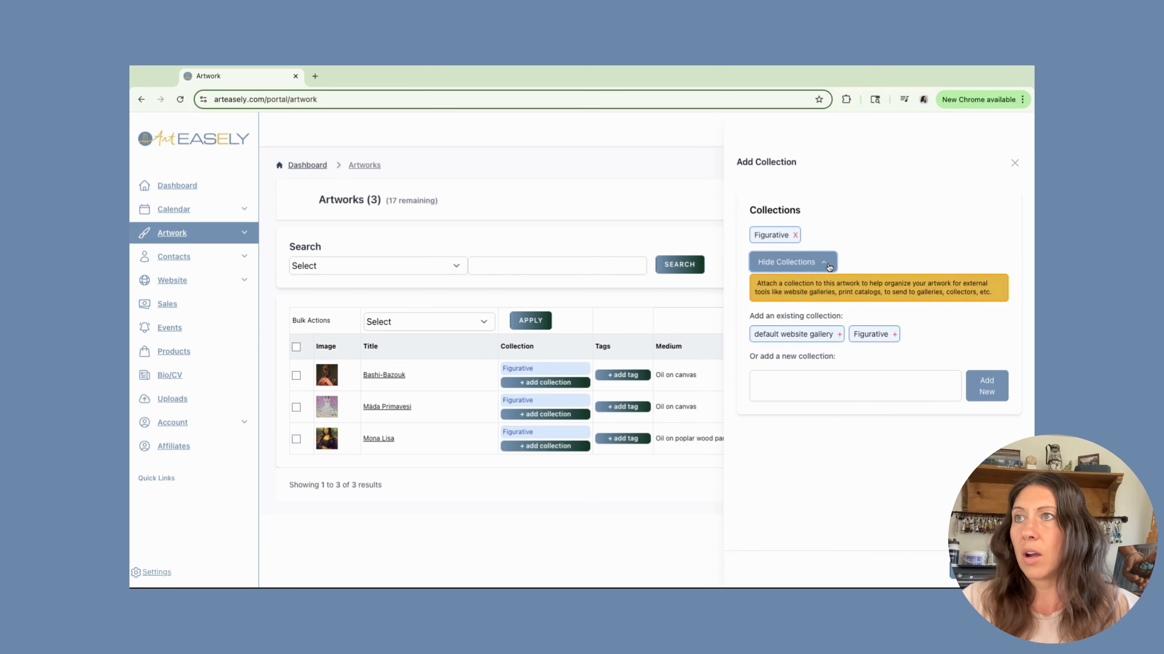
left_click(812, 389)
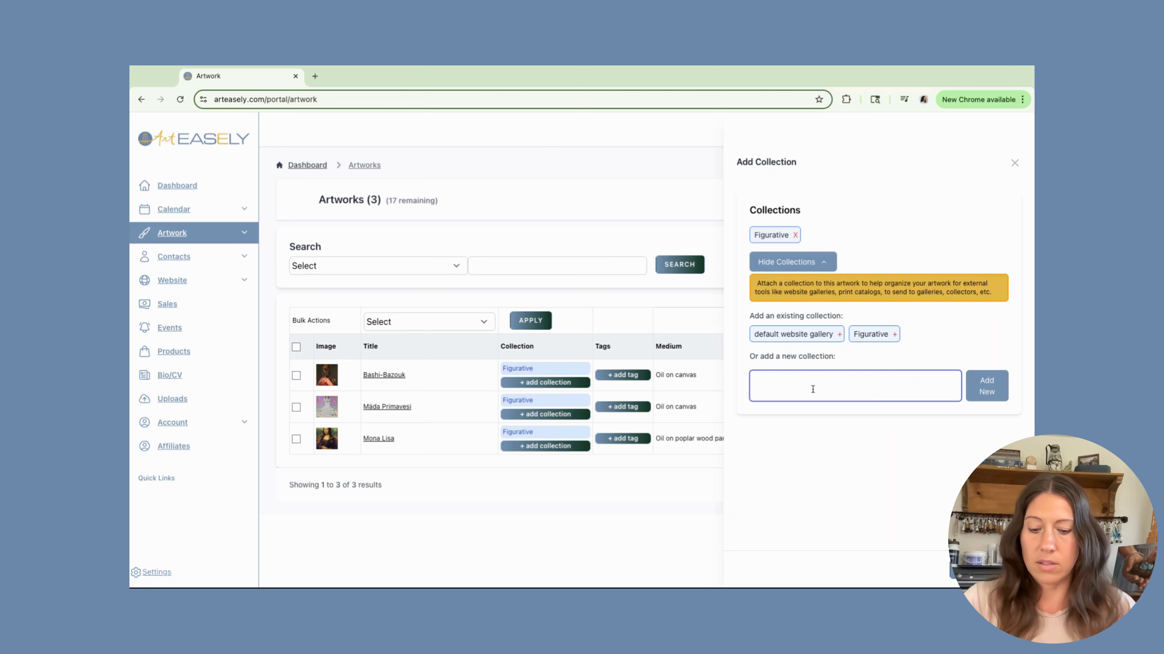
type("Salon Show")
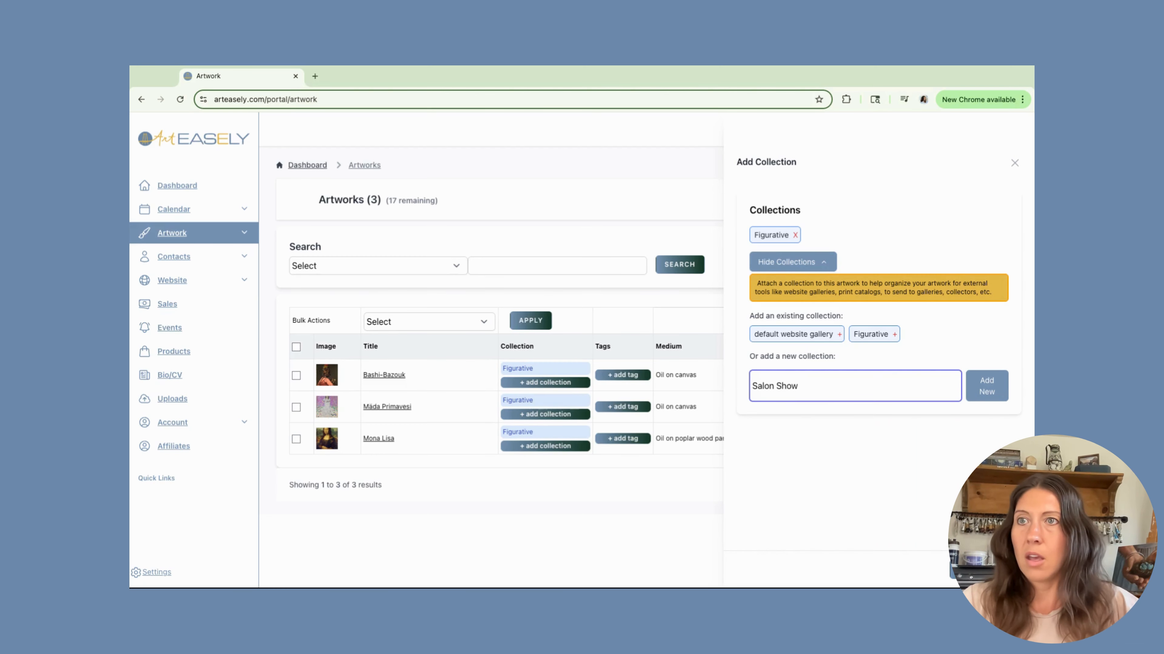
left_click(980, 386)
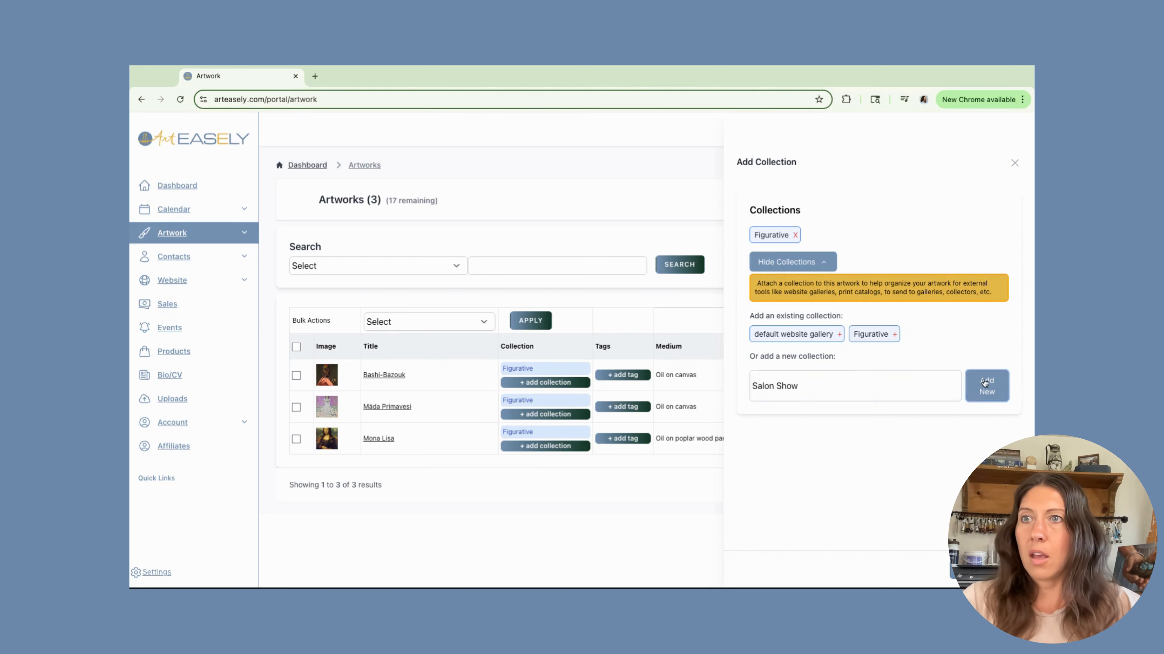
left_click(970, 571)
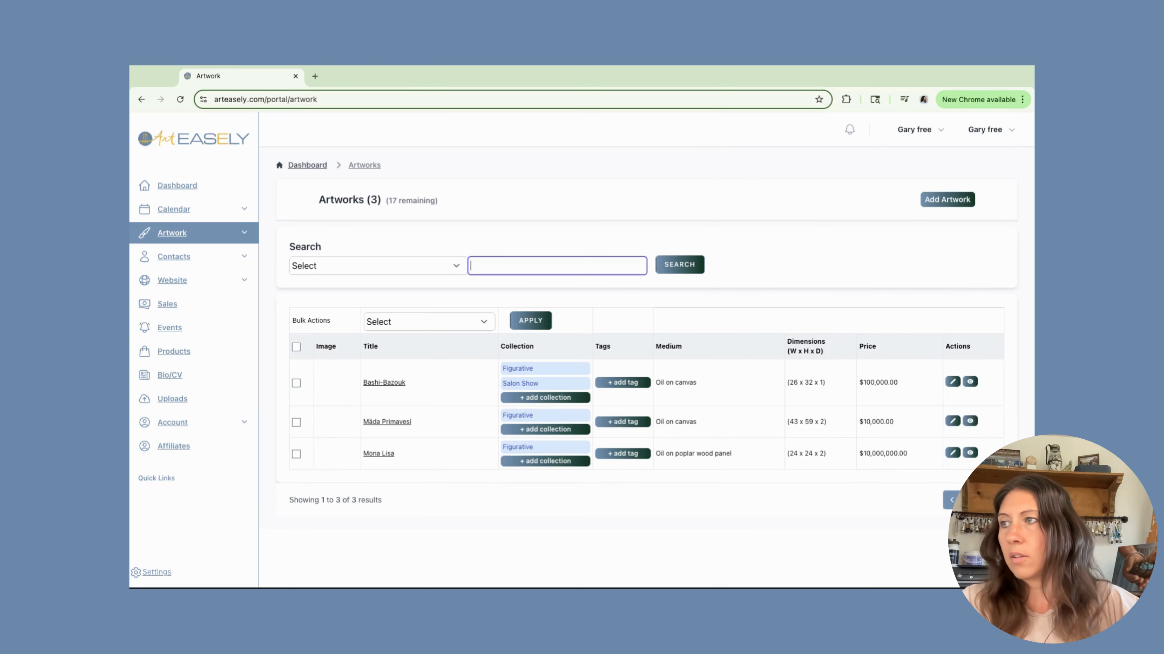
Add the Mäda Primavesi artwork to the existing Salon Show collection.
left_click(530, 431)
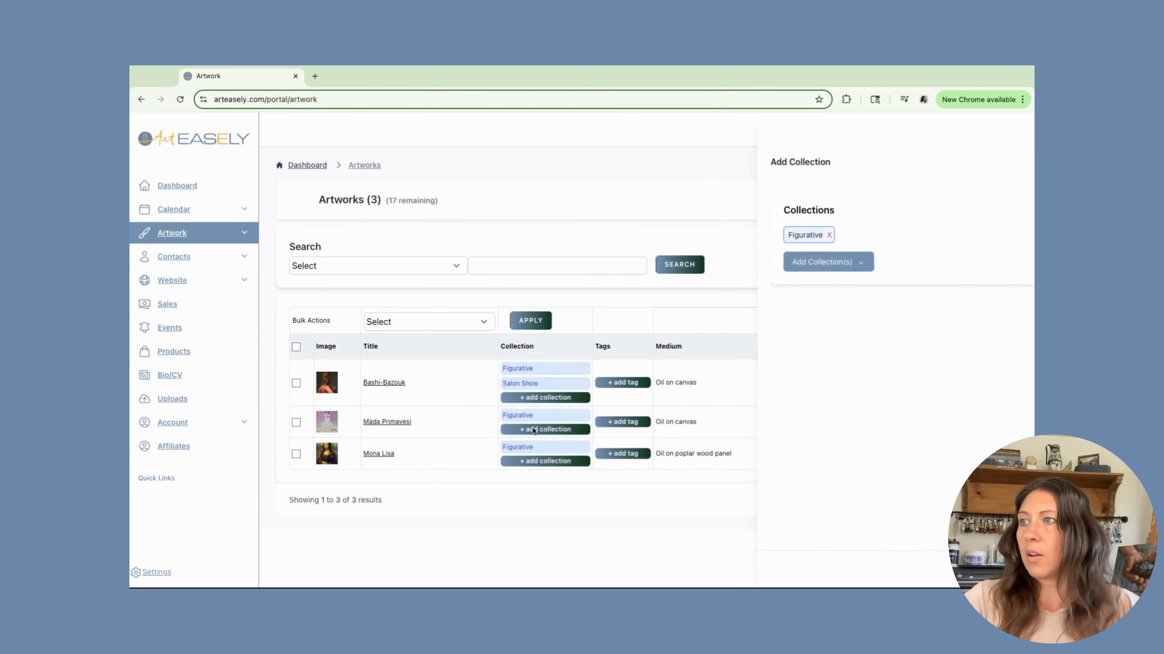
left_click(832, 263)
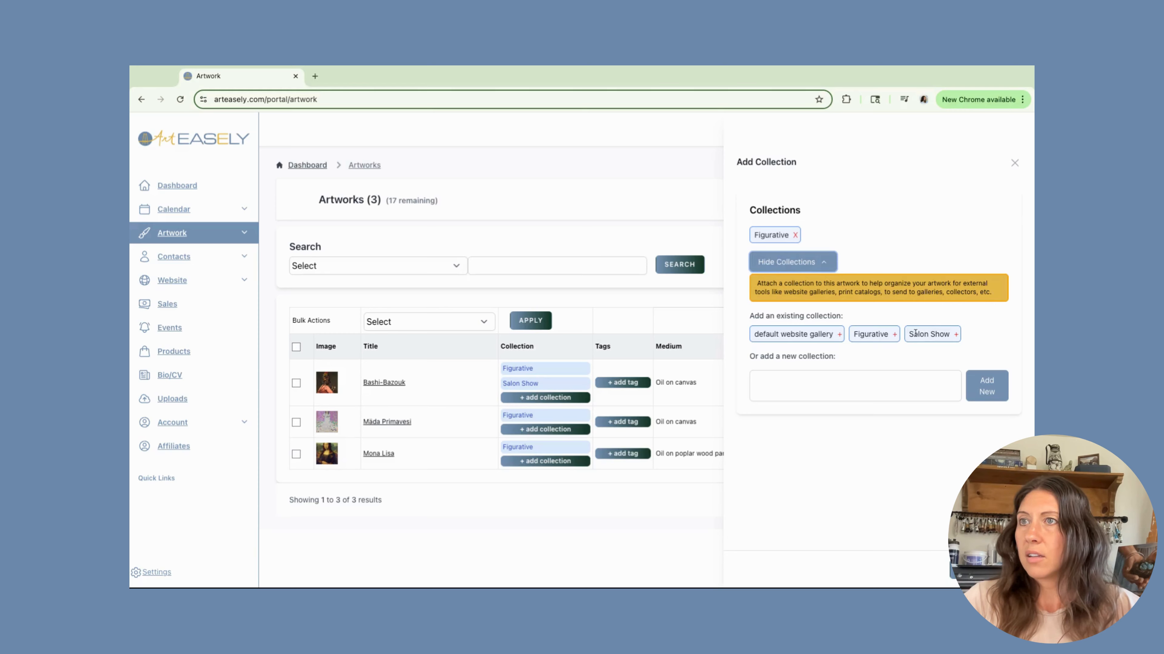
left_click(955, 334)
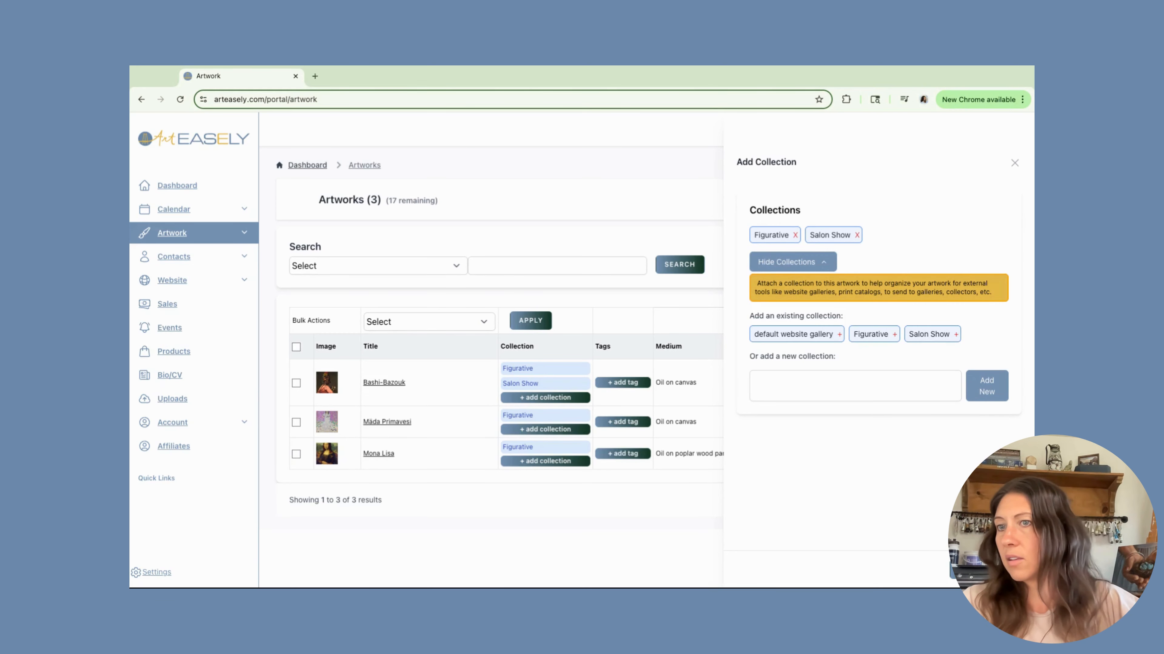
left_click(970, 571)
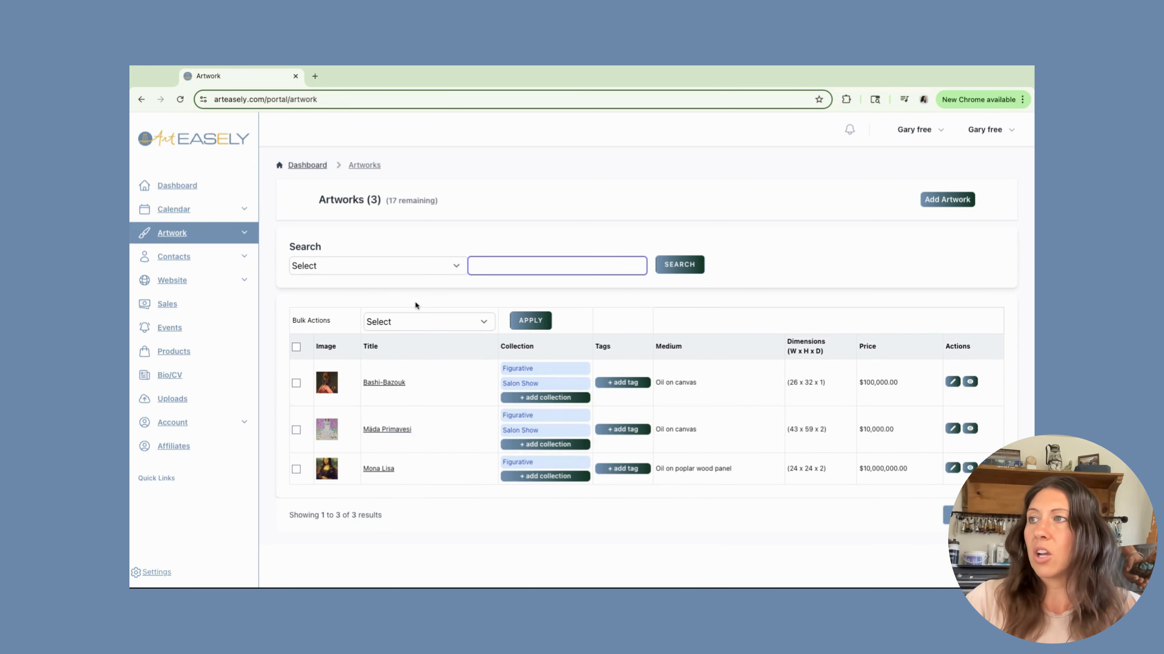
Review the artwork search filter options and search the artworks by the Salon Show collection.
left_click(457, 269)
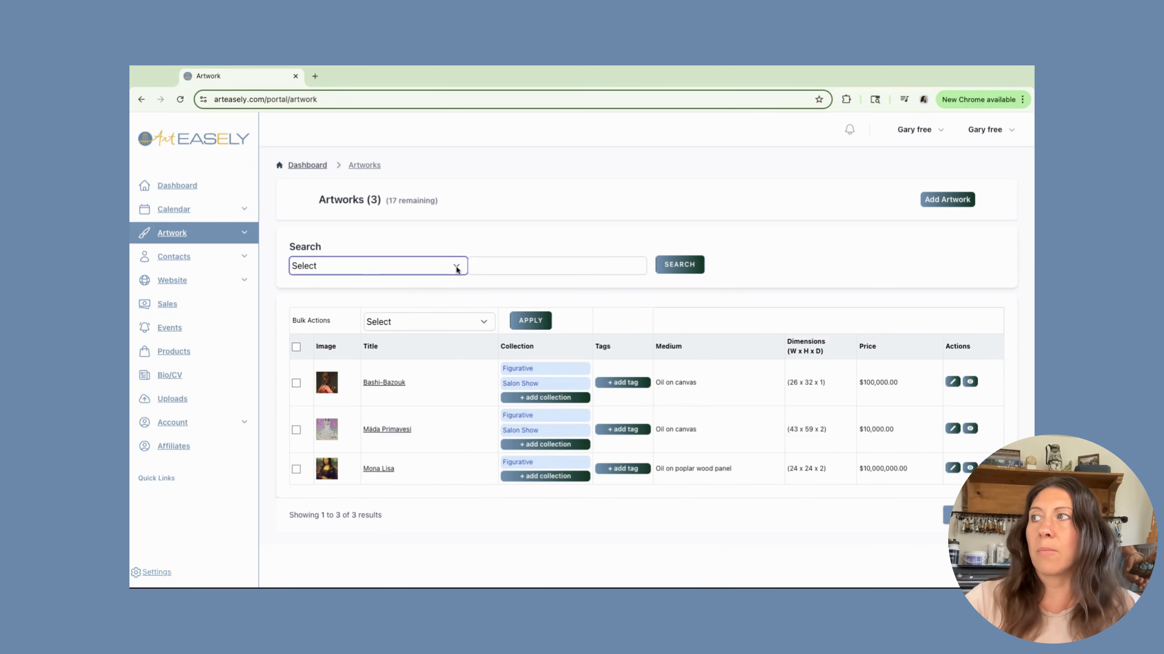
left_click(435, 277)
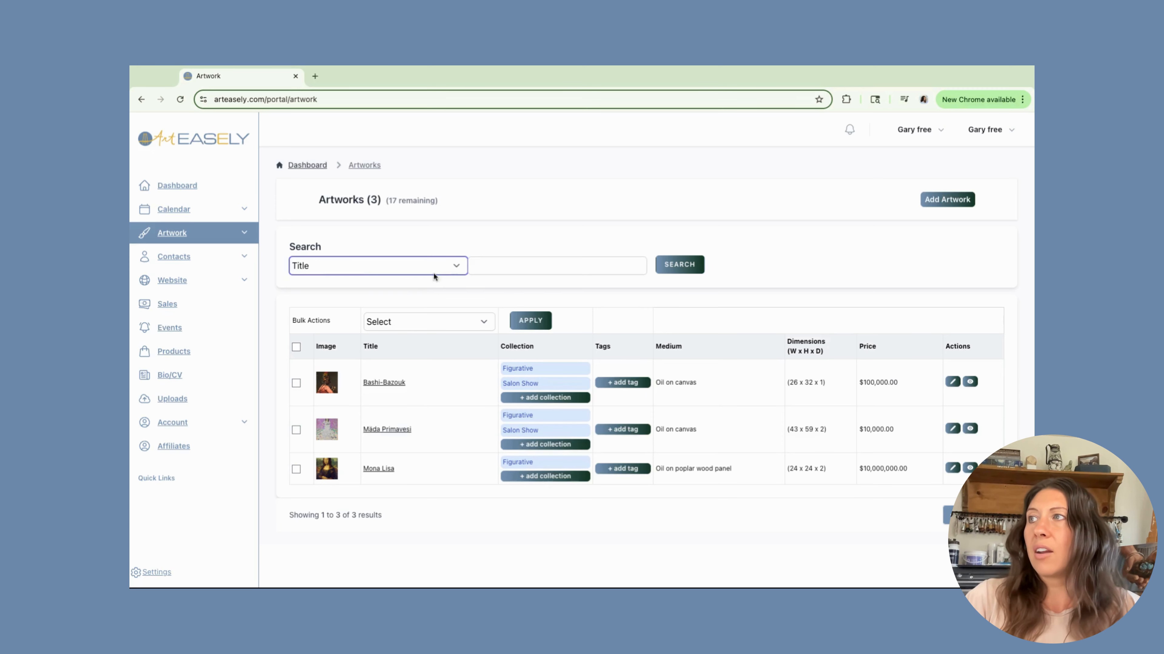
left_click(455, 269)
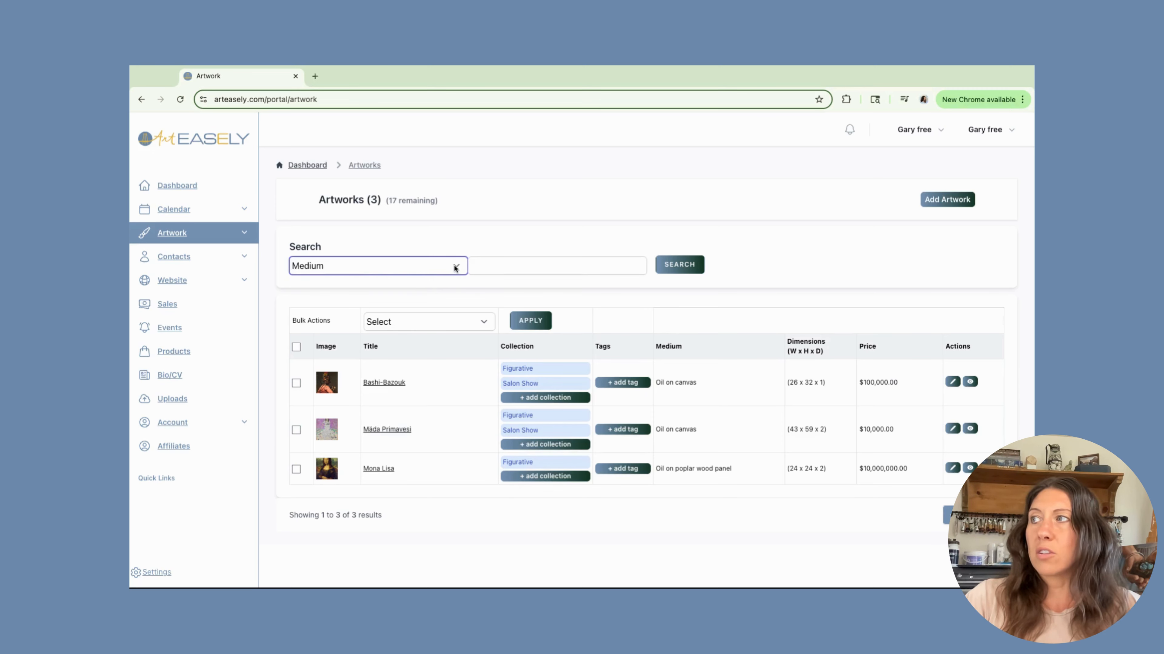
left_click(457, 269)
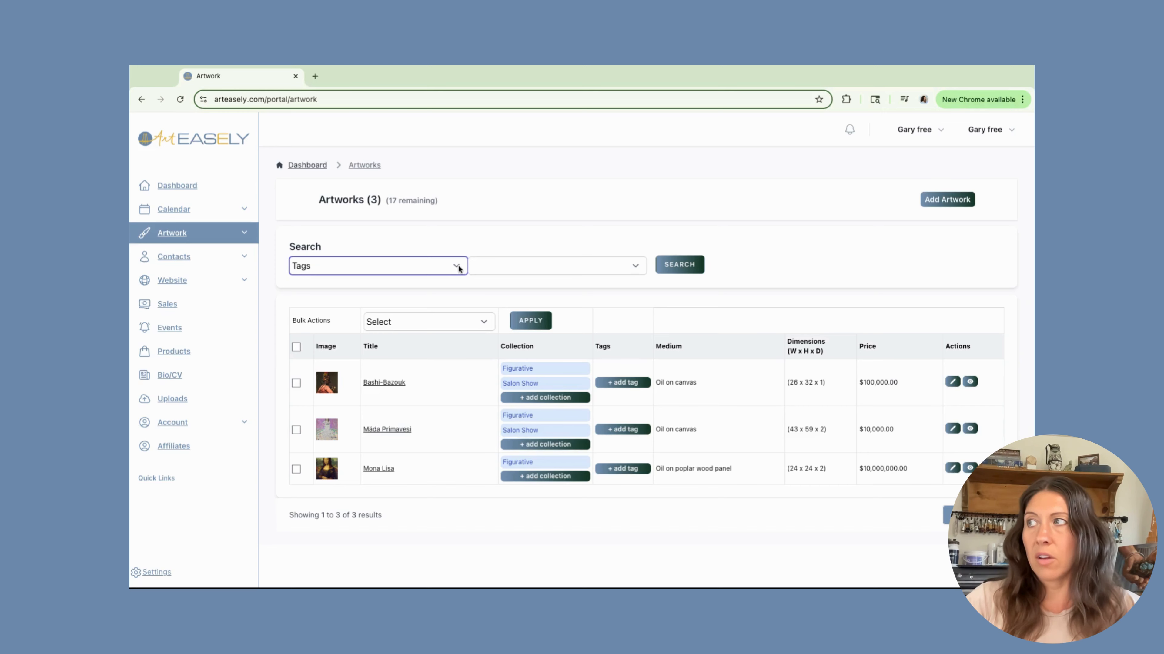
left_click(459, 269)
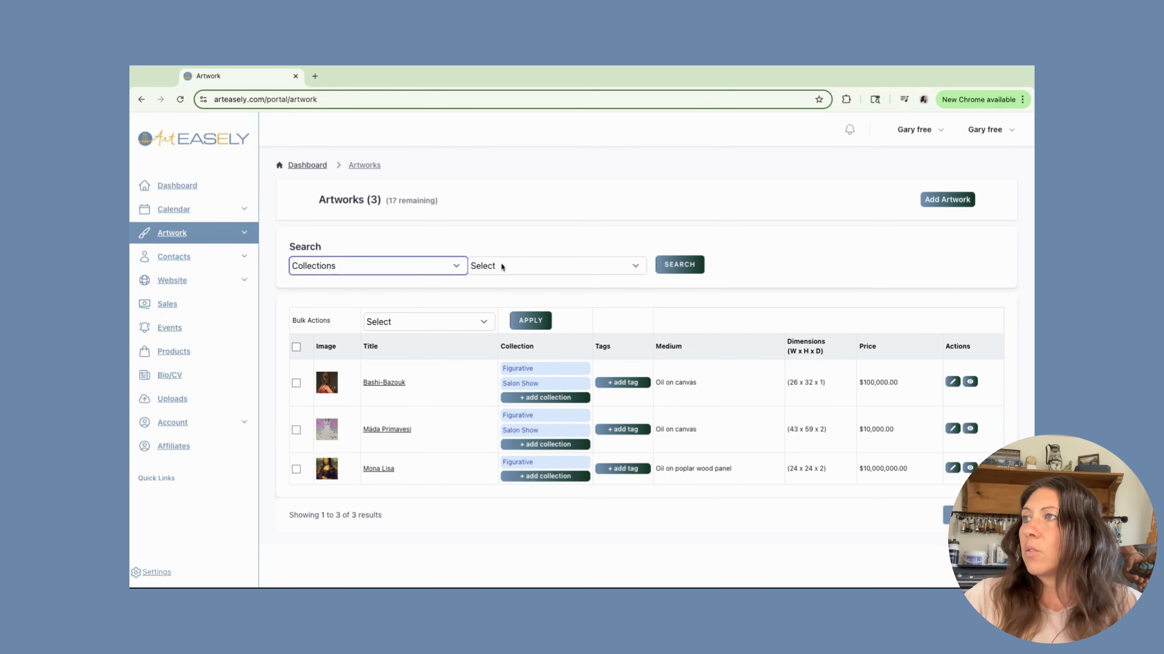
left_click(456, 270)
left_click(368, 265)
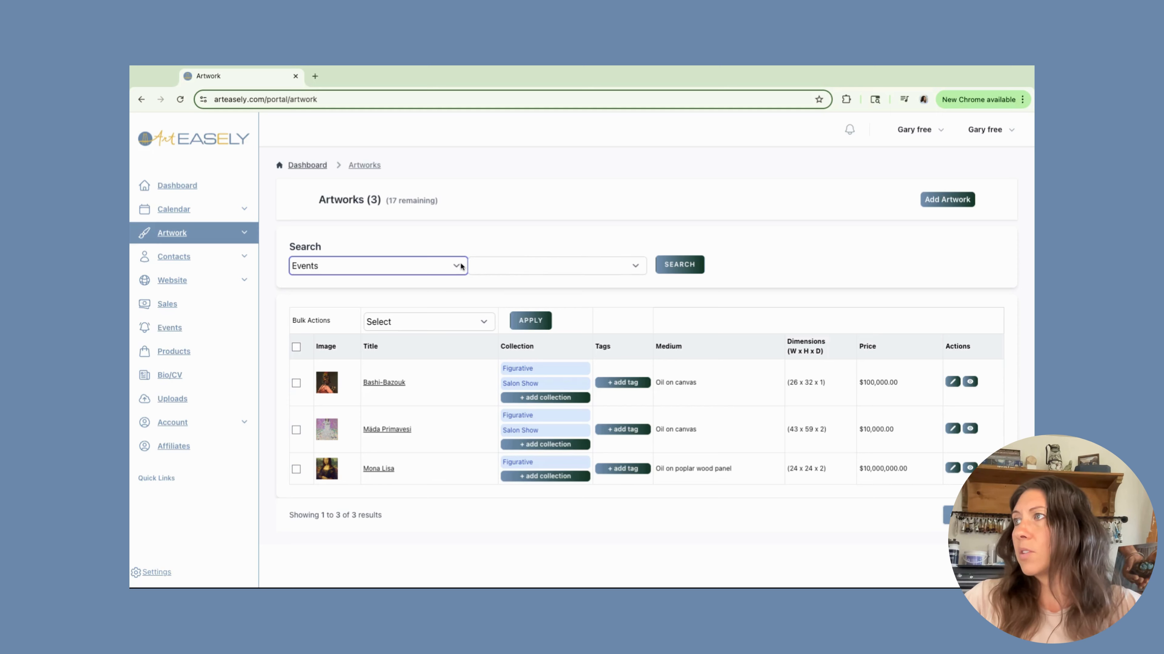
left_click(440, 261)
left_click(614, 271)
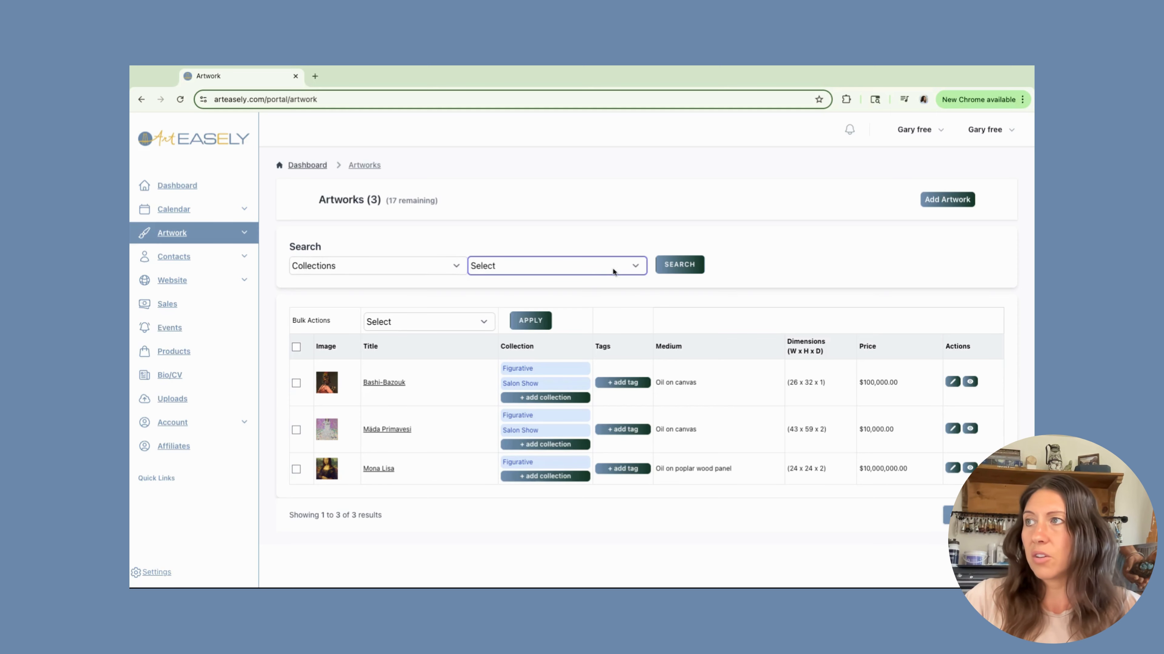
left_click(613, 286)
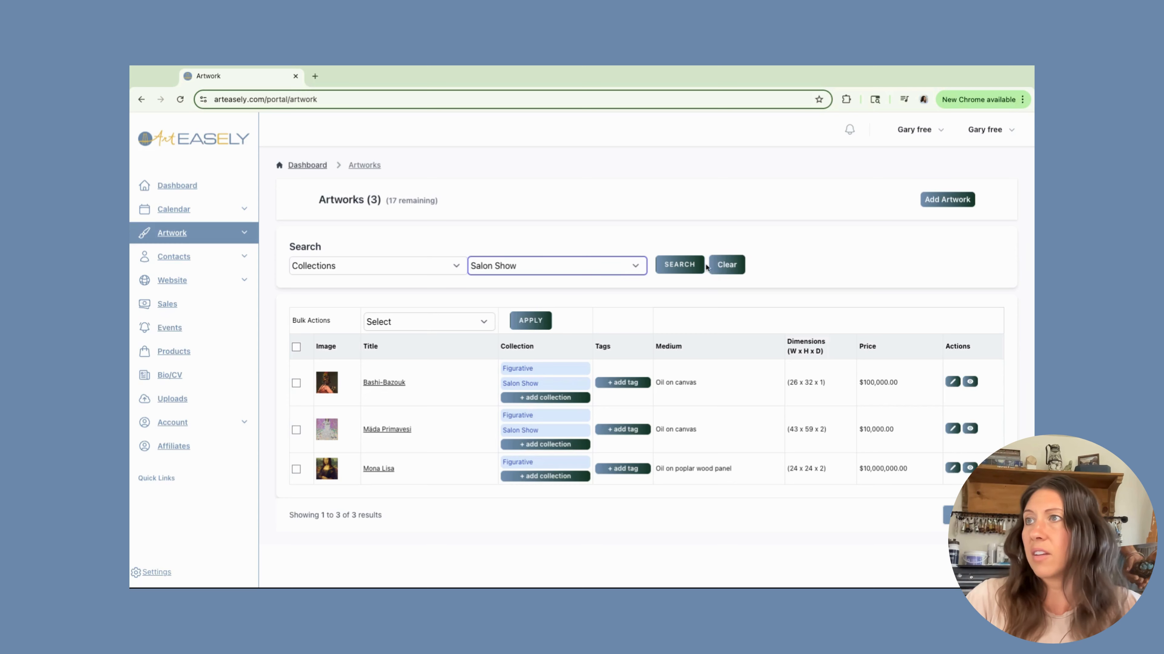
left_click(681, 267)
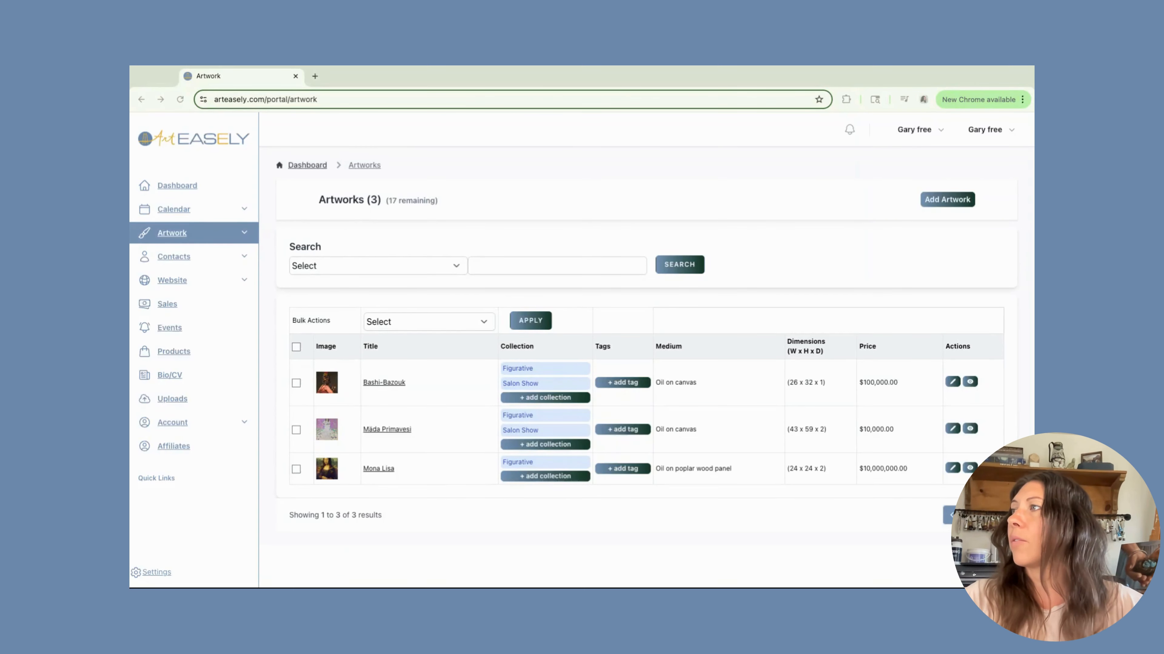
Open Artwork Labels and create labels for the artworks in the Salon Show collection.
left_click(244, 234)
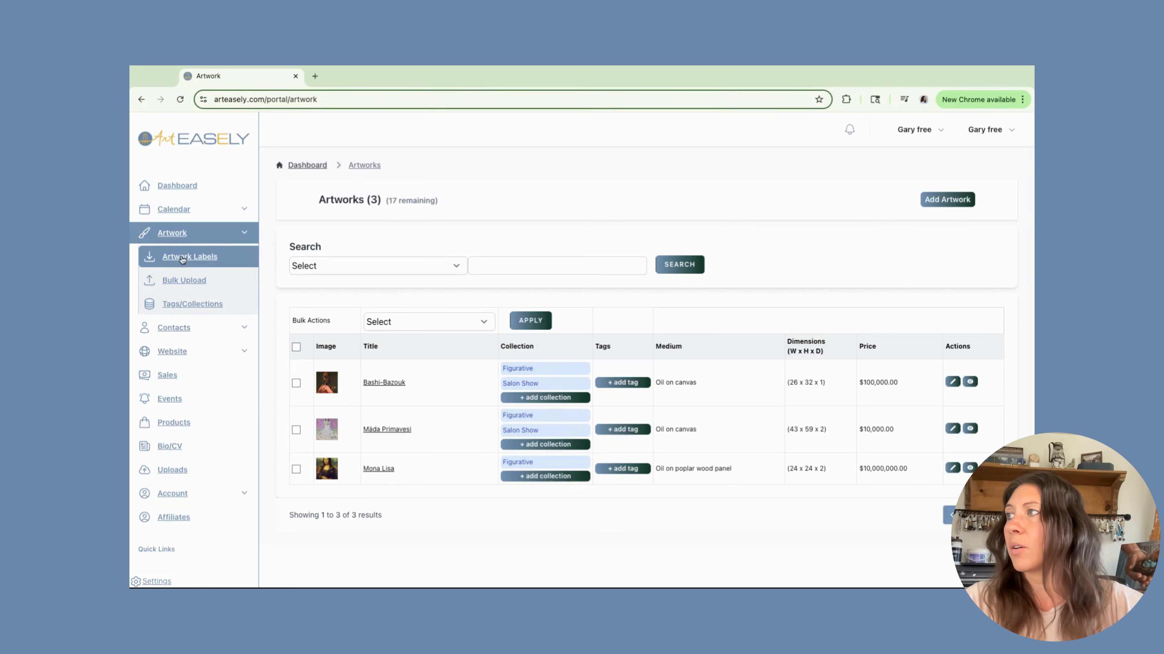
left_click(196, 260)
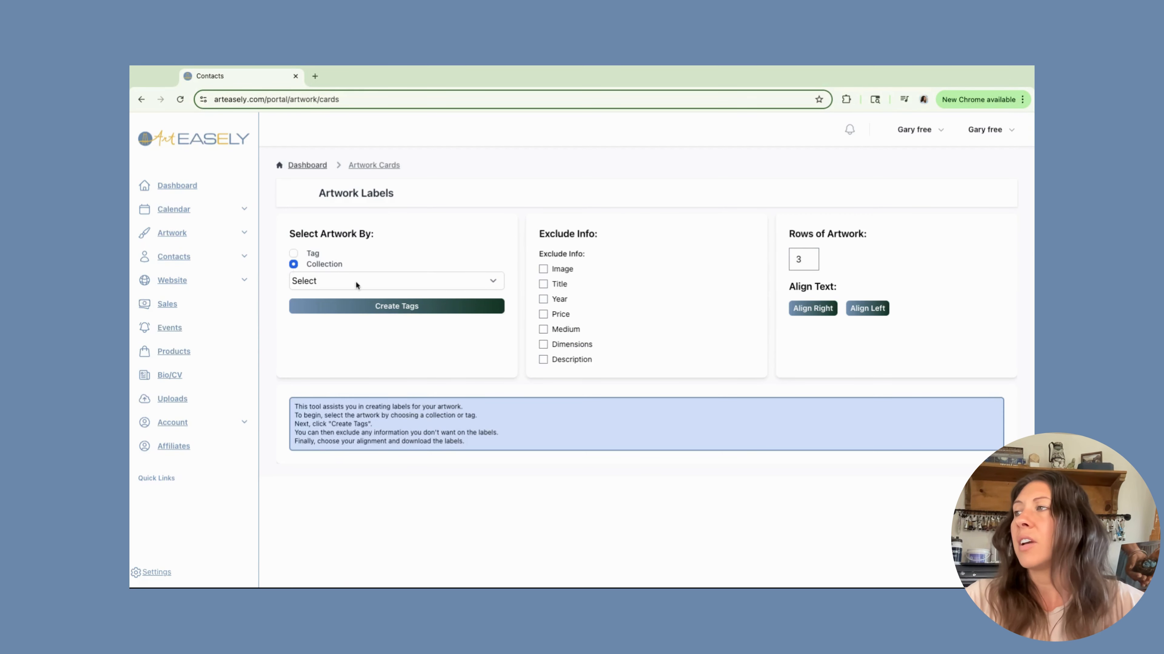
left_click(493, 285)
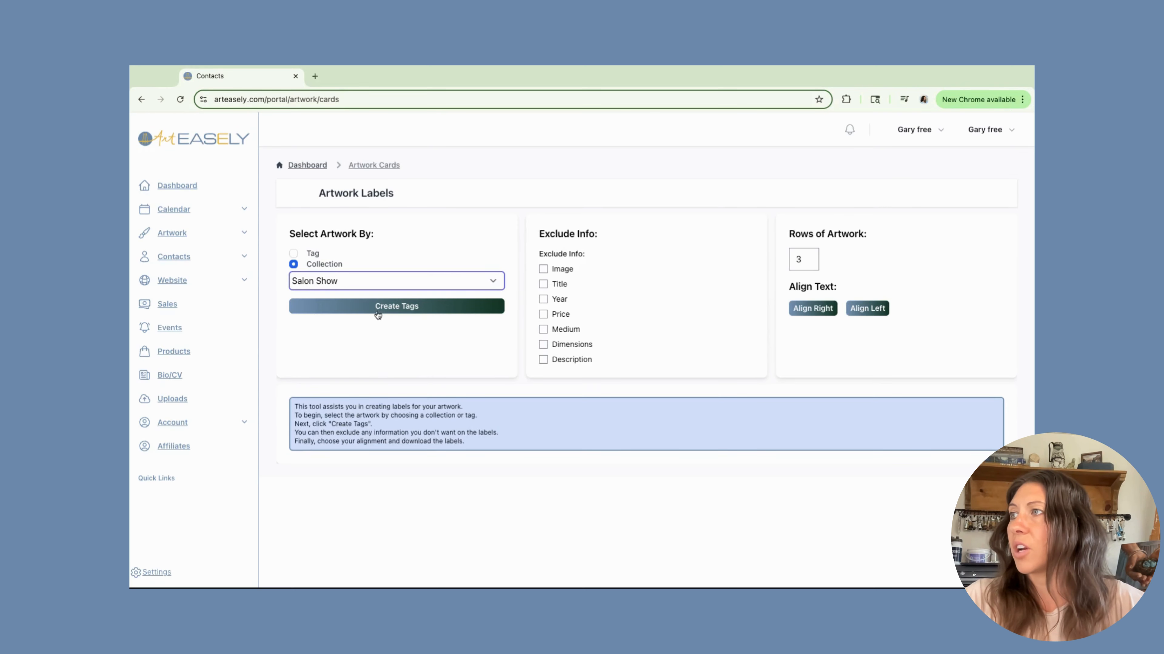
left_click(391, 311)
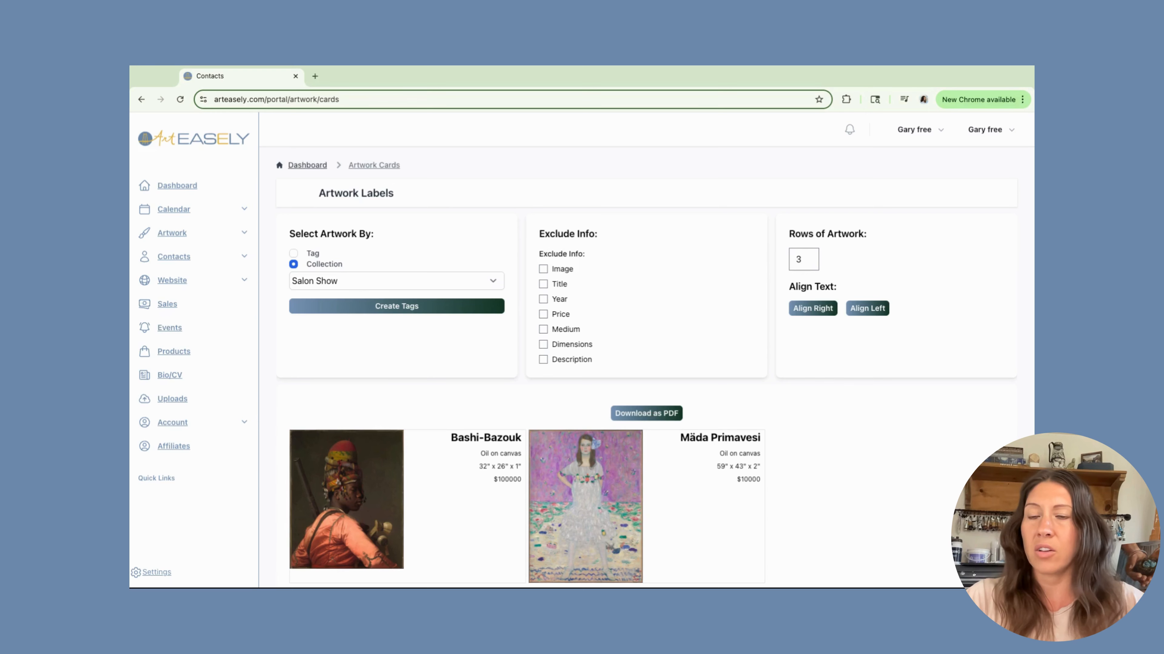
Try setting the rows of artwork on the labels to 4, then back to 3.
scroll(520, 423, "down", 1)
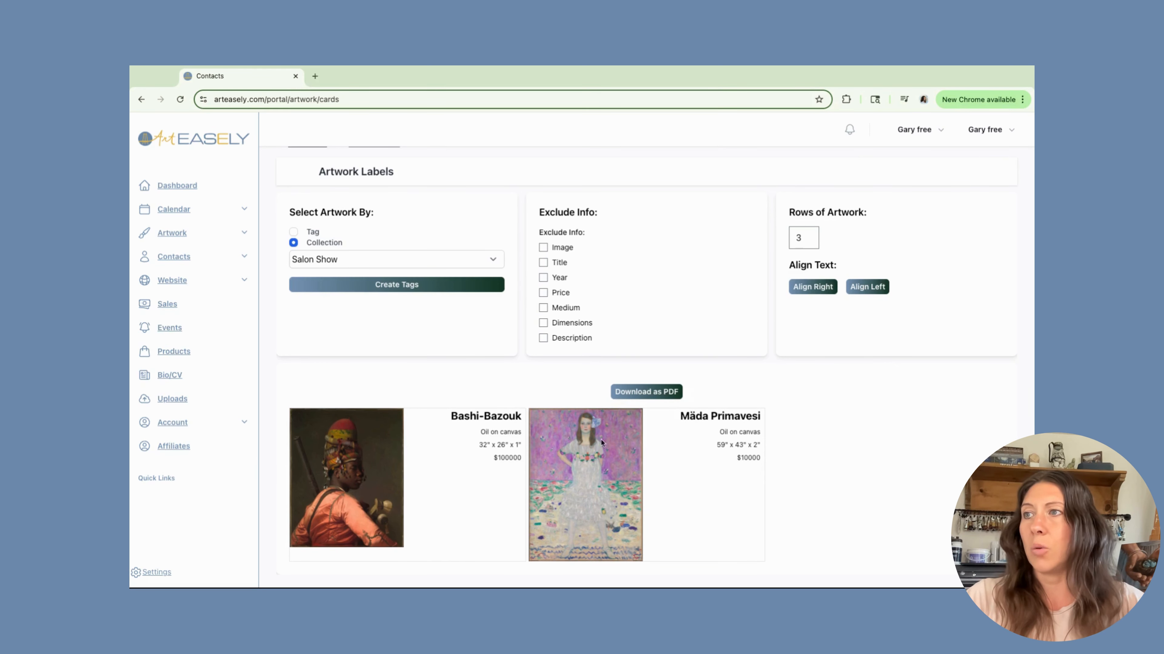
left_click(807, 235)
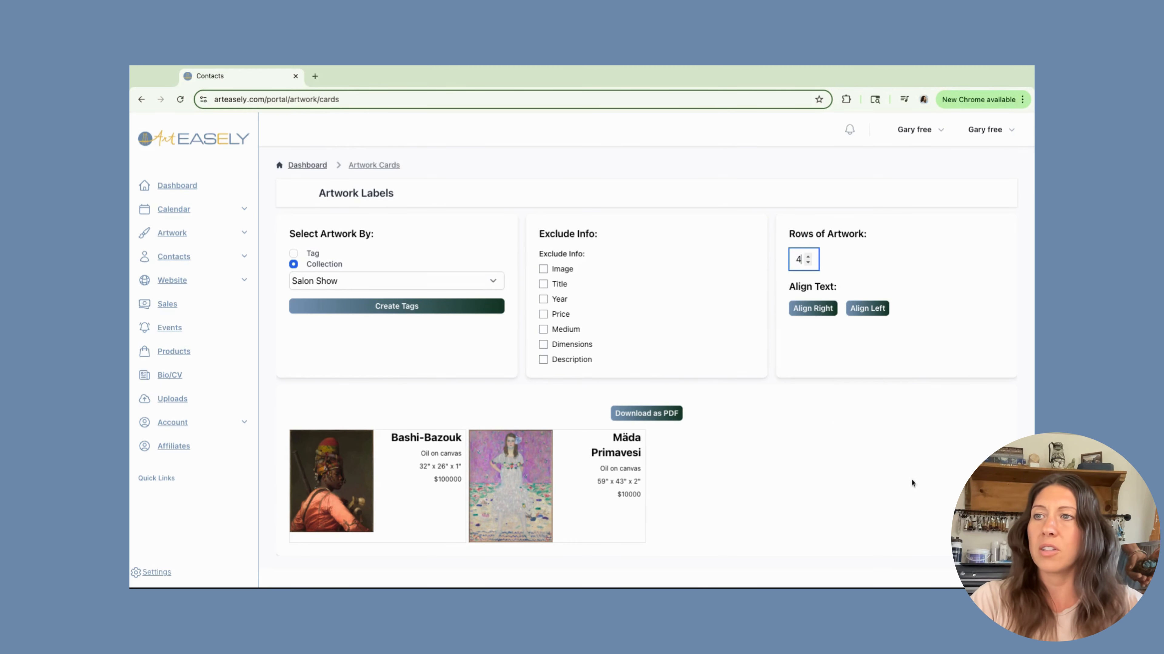
left_click(808, 263)
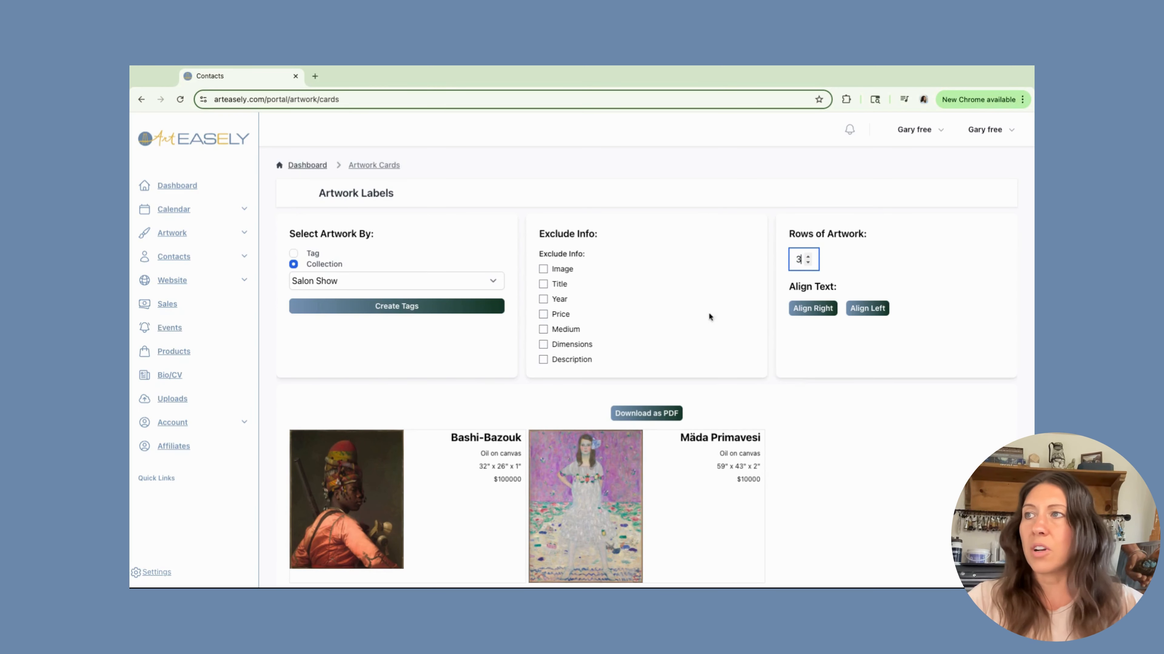
Exclude the image from the artwork labels.
scroll(559, 305, "down", 1)
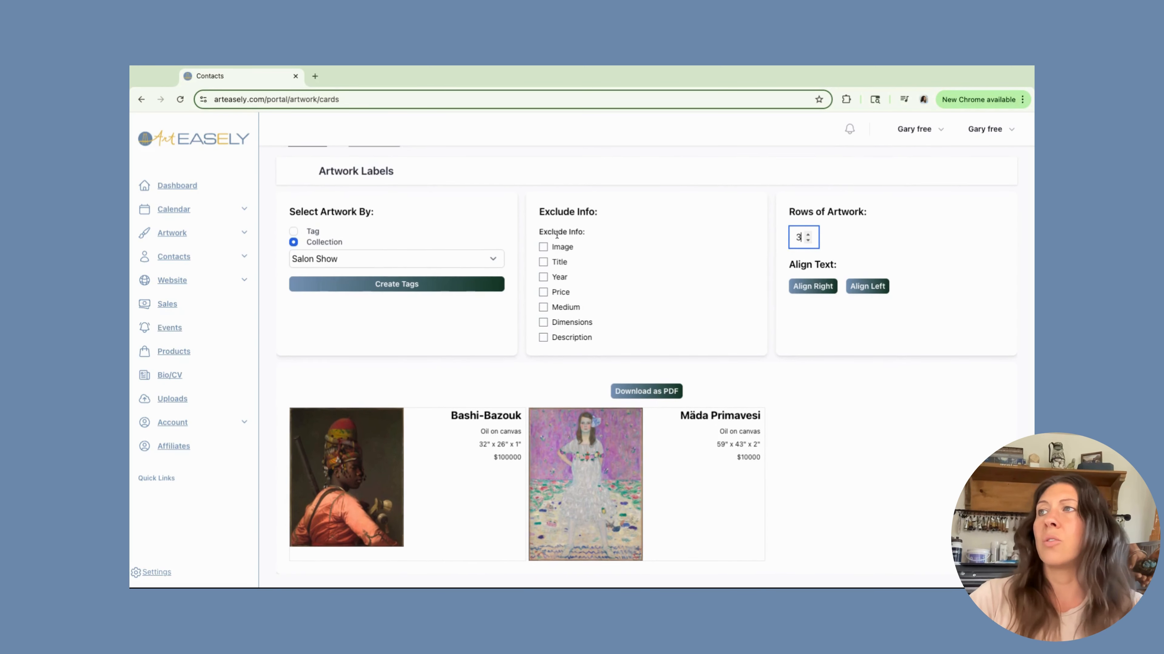
left_click(544, 248)
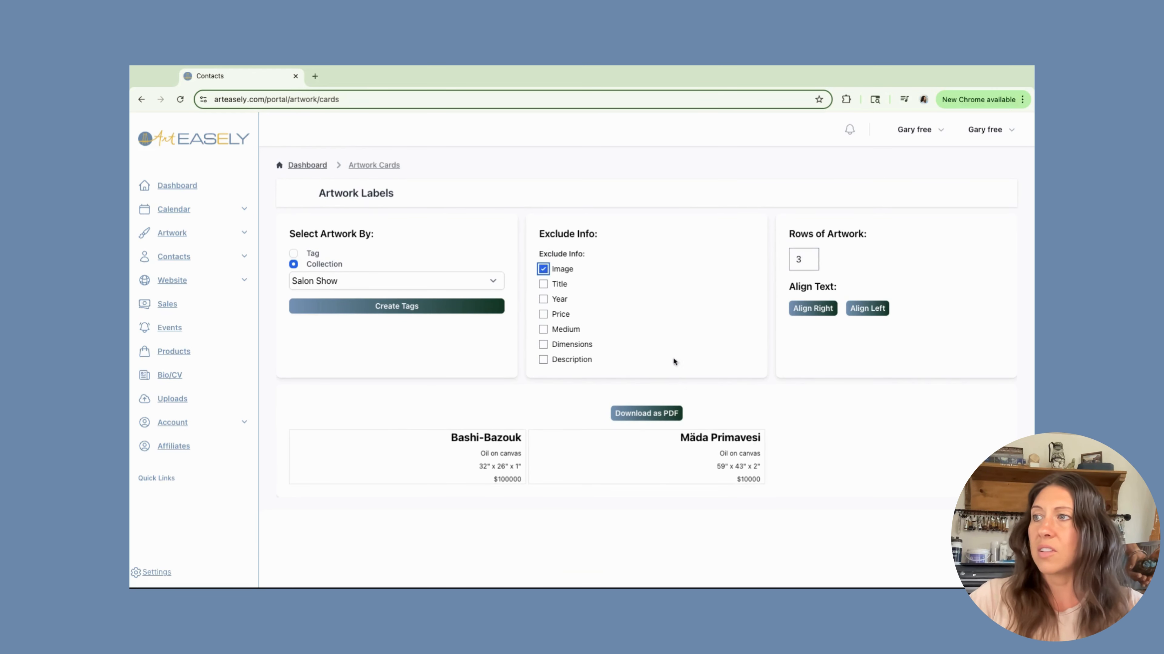